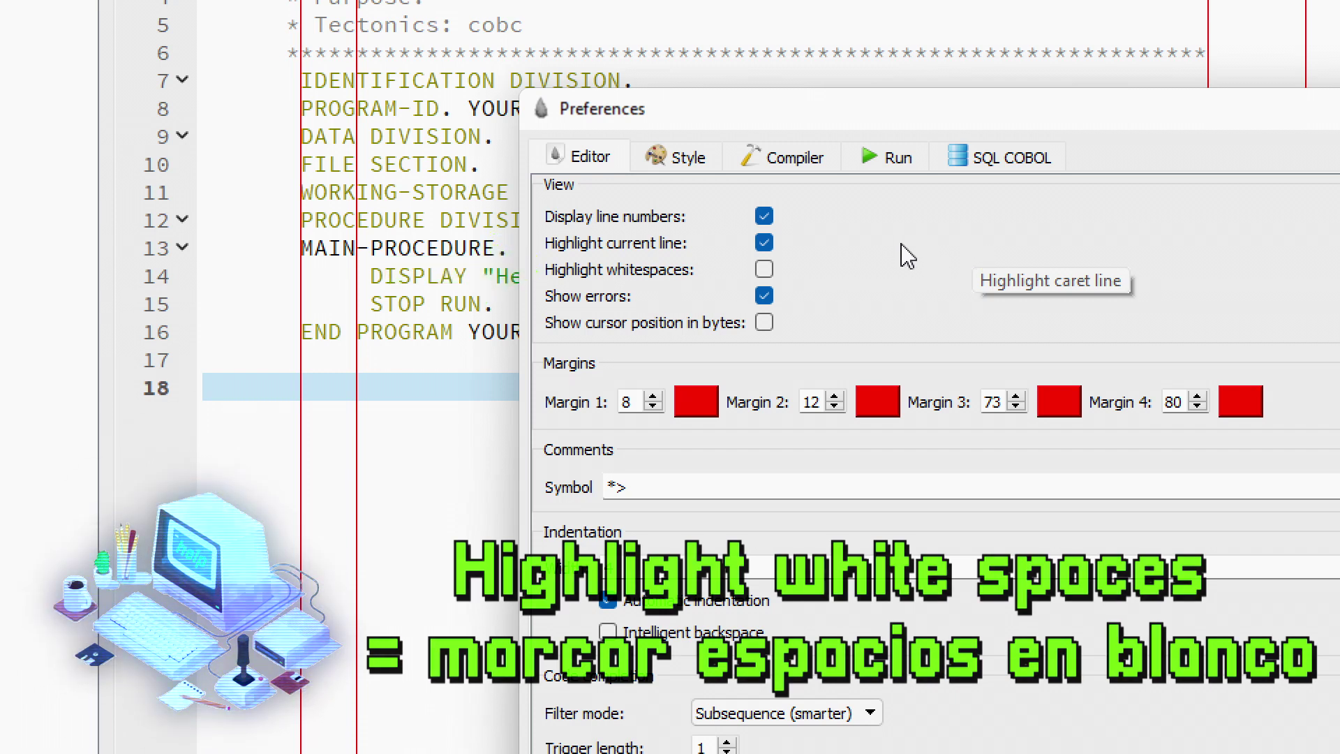
# Turn on whitespace highlighting in the editor preferences and check the marked leading spaces on the header comment lines.
pyautogui.click(764, 270)
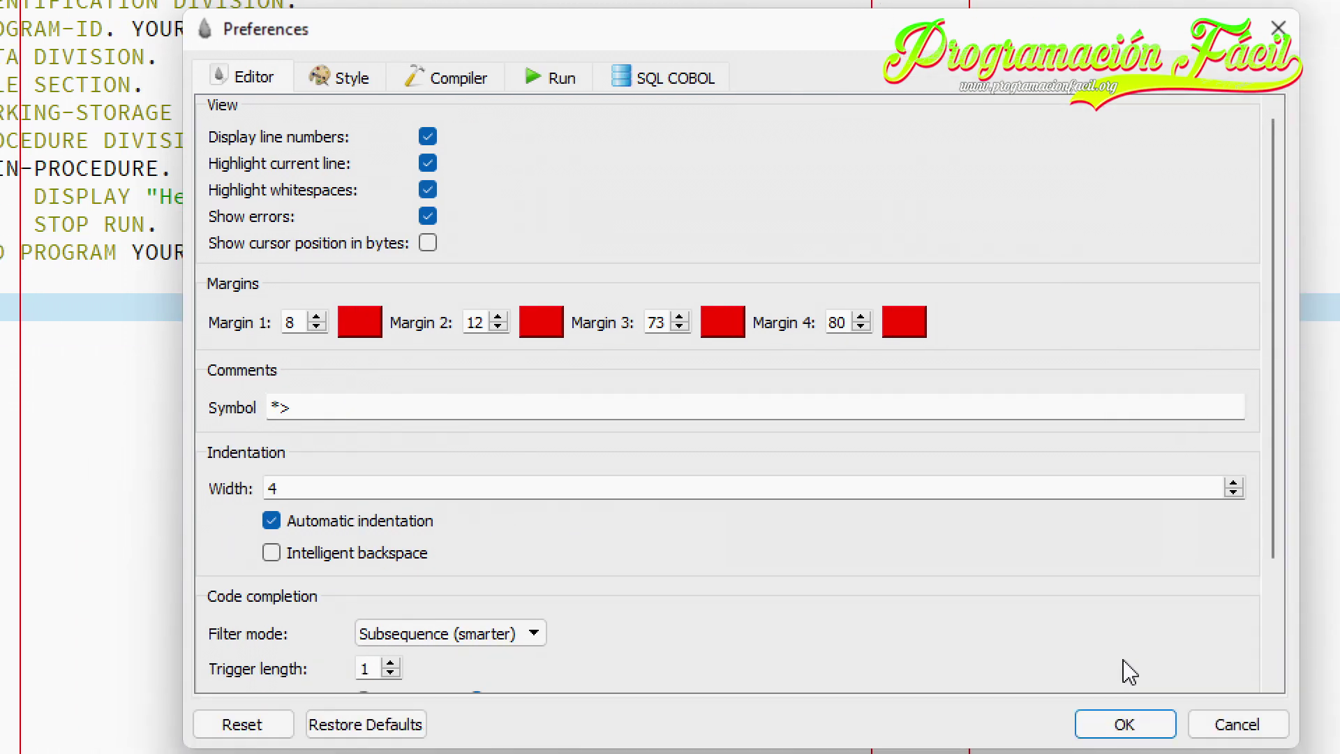
pyautogui.click(1127, 668)
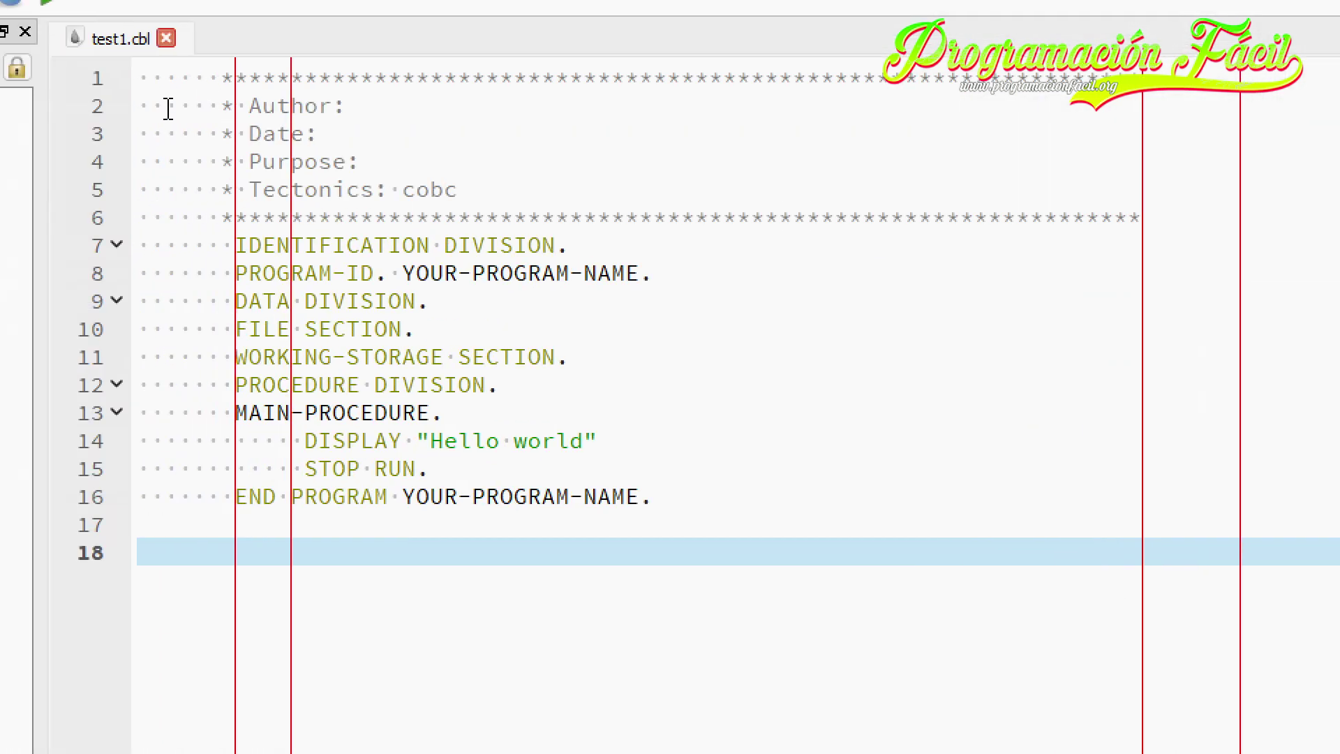
pyautogui.moveTo(142, 77); pyautogui.dragTo(223, 81)
pyautogui.doubleClick(218, 116)
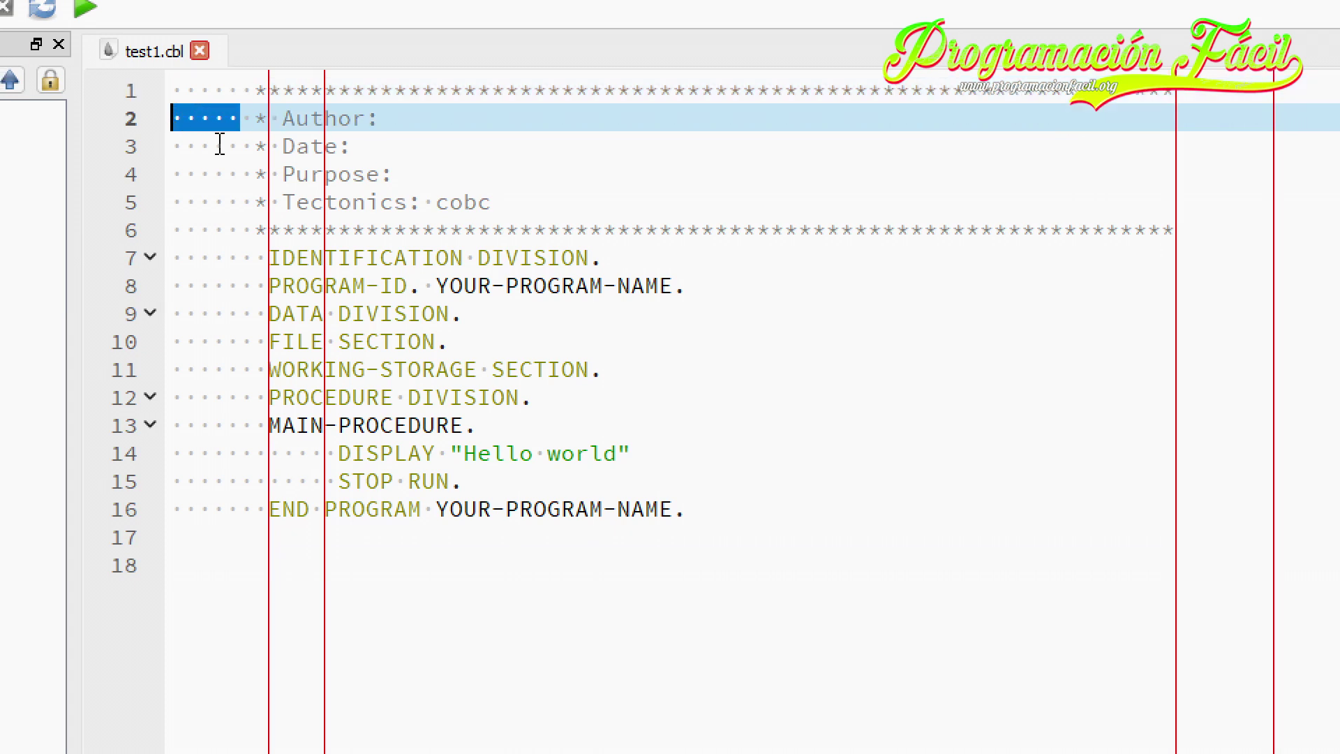
pyautogui.click(432, 153)
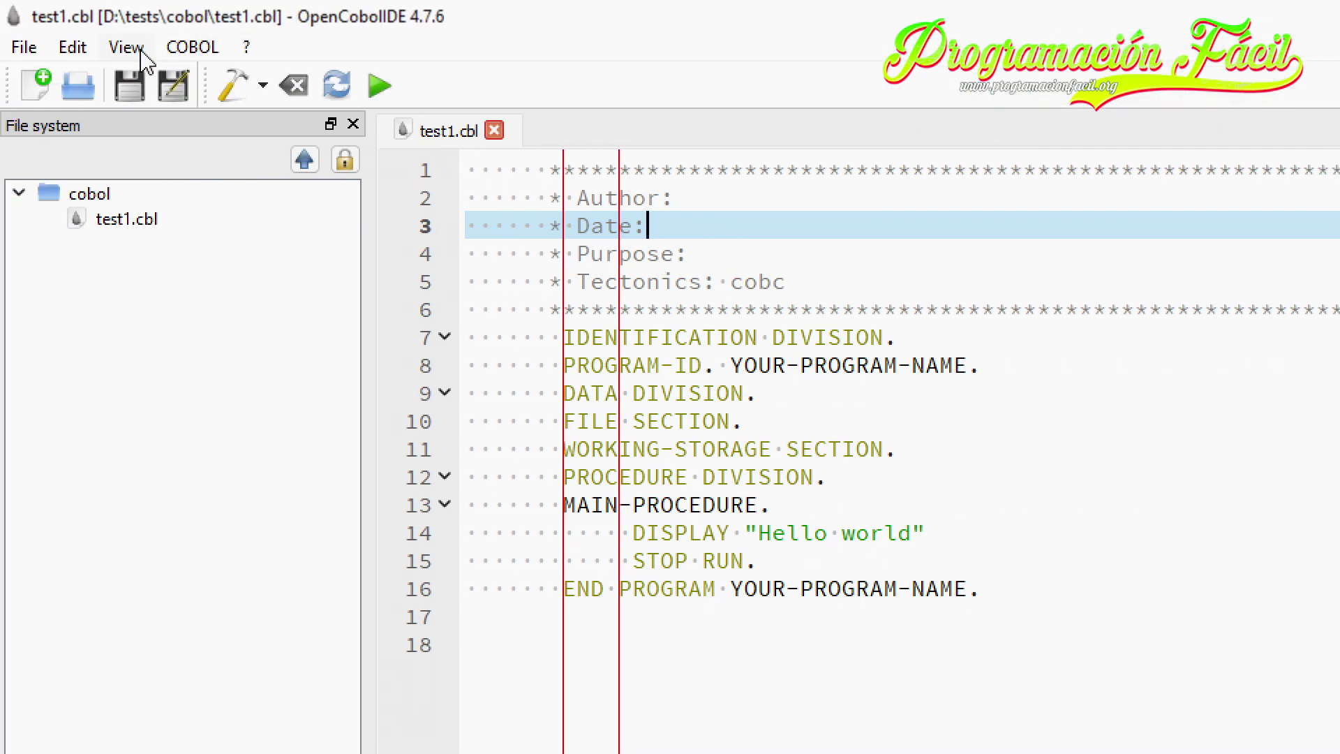
# Switch the editor preferences from highlighting whitespaces to showing the cursor position in bytes, and check the position along the END PROGRAM line.
pyautogui.click(69, 46)
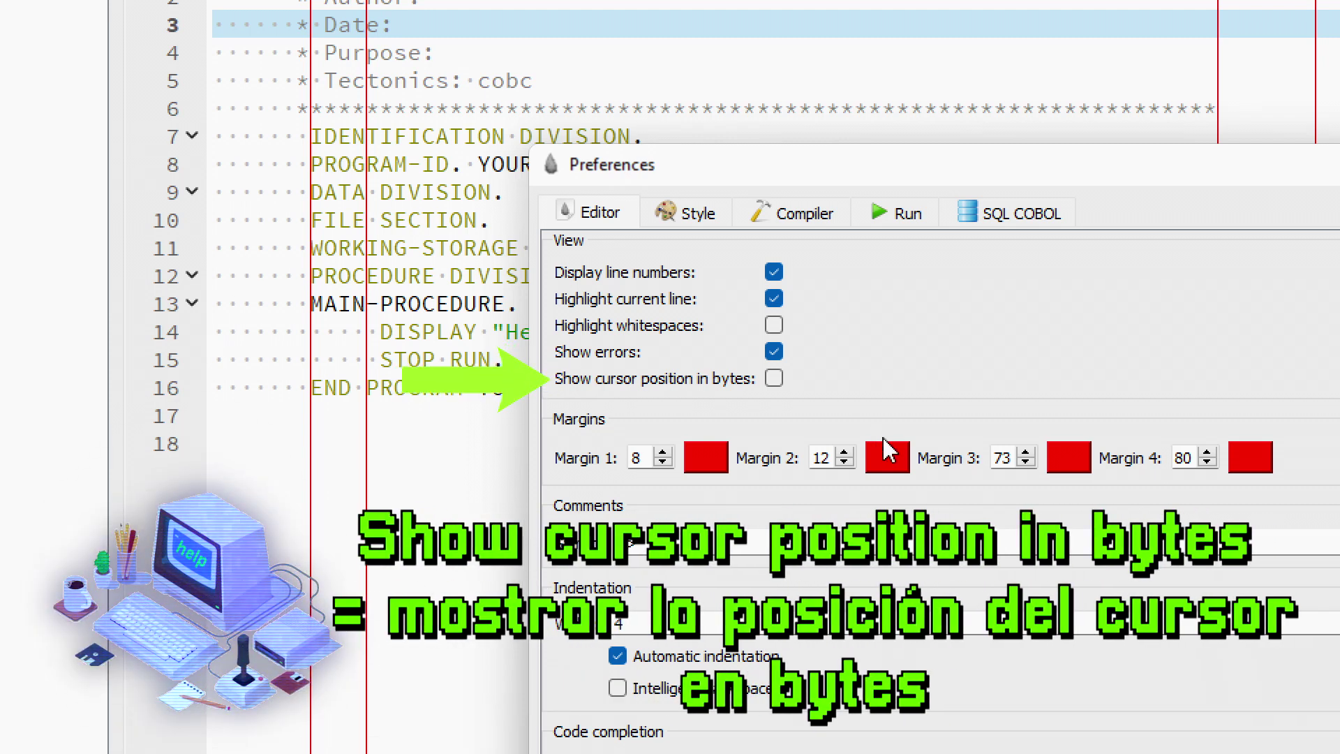
pyautogui.click(777, 379)
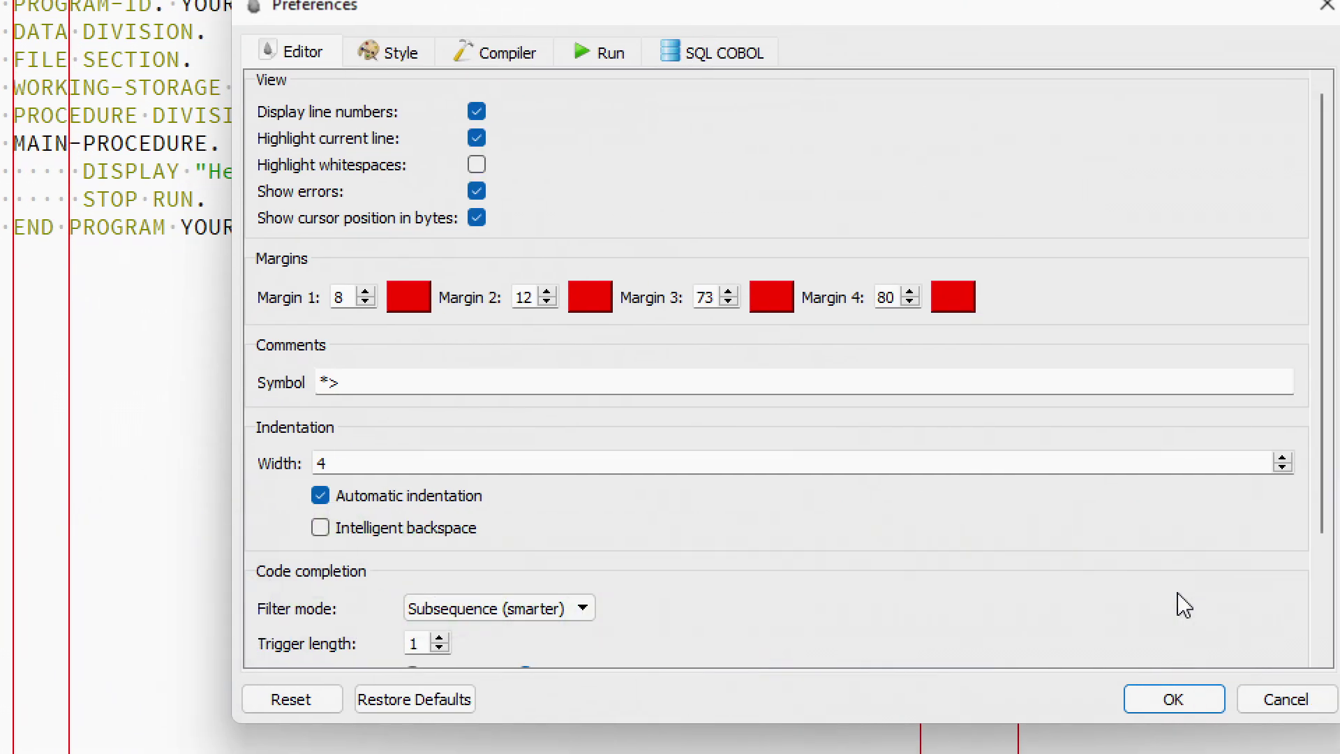
pyautogui.click(1120, 667)
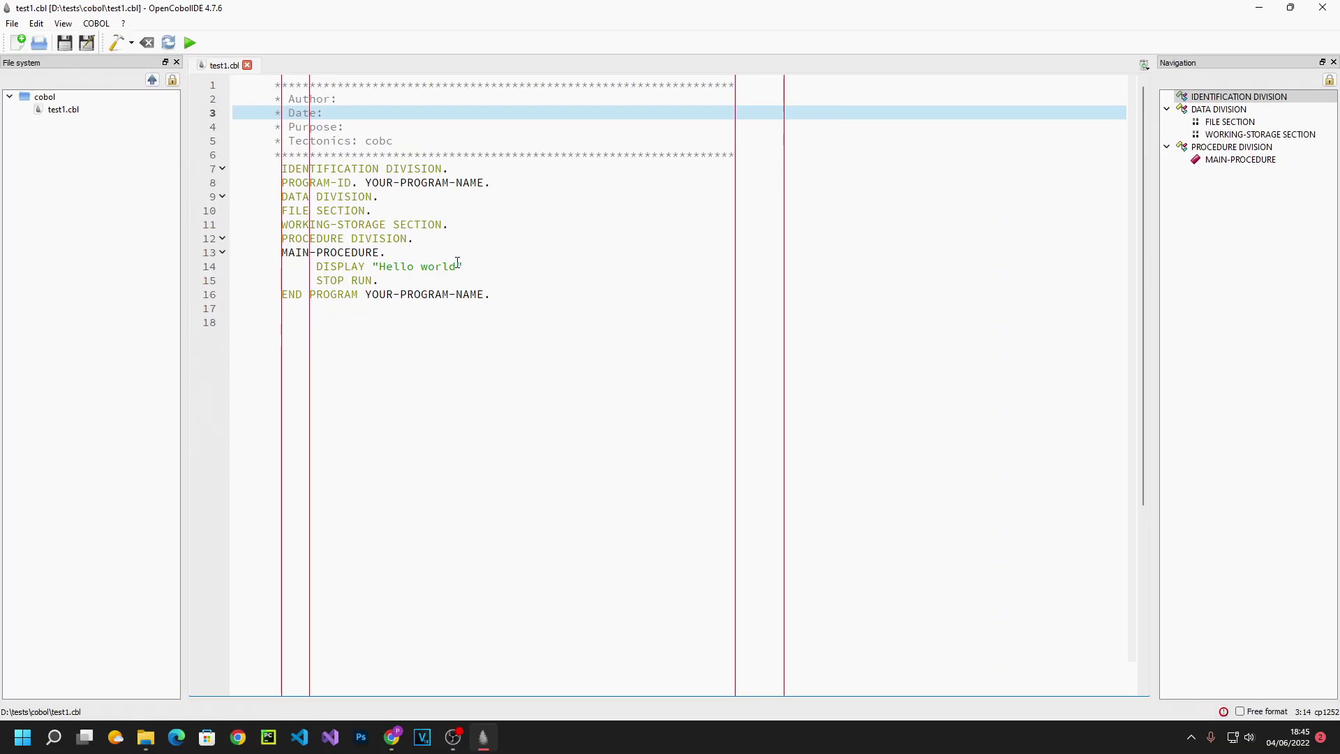
pyautogui.click(508, 295)
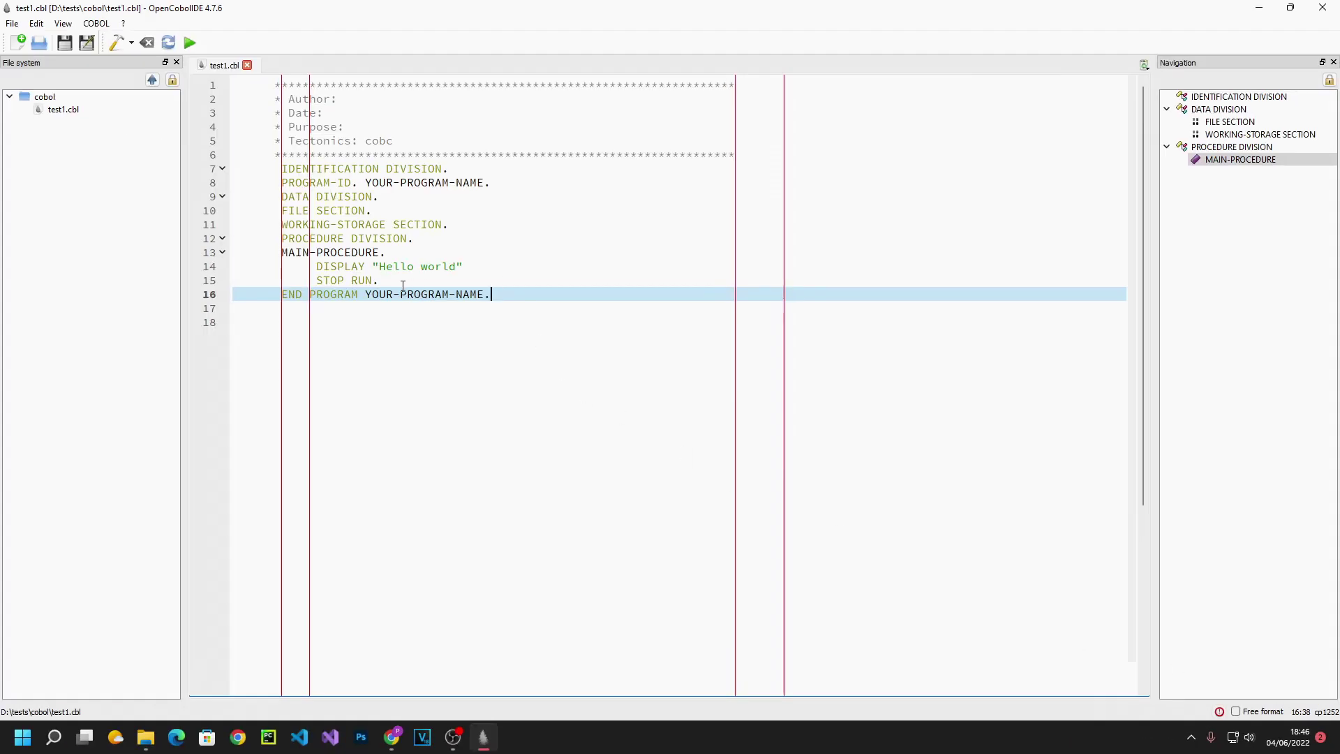
pyautogui.click(284, 295)
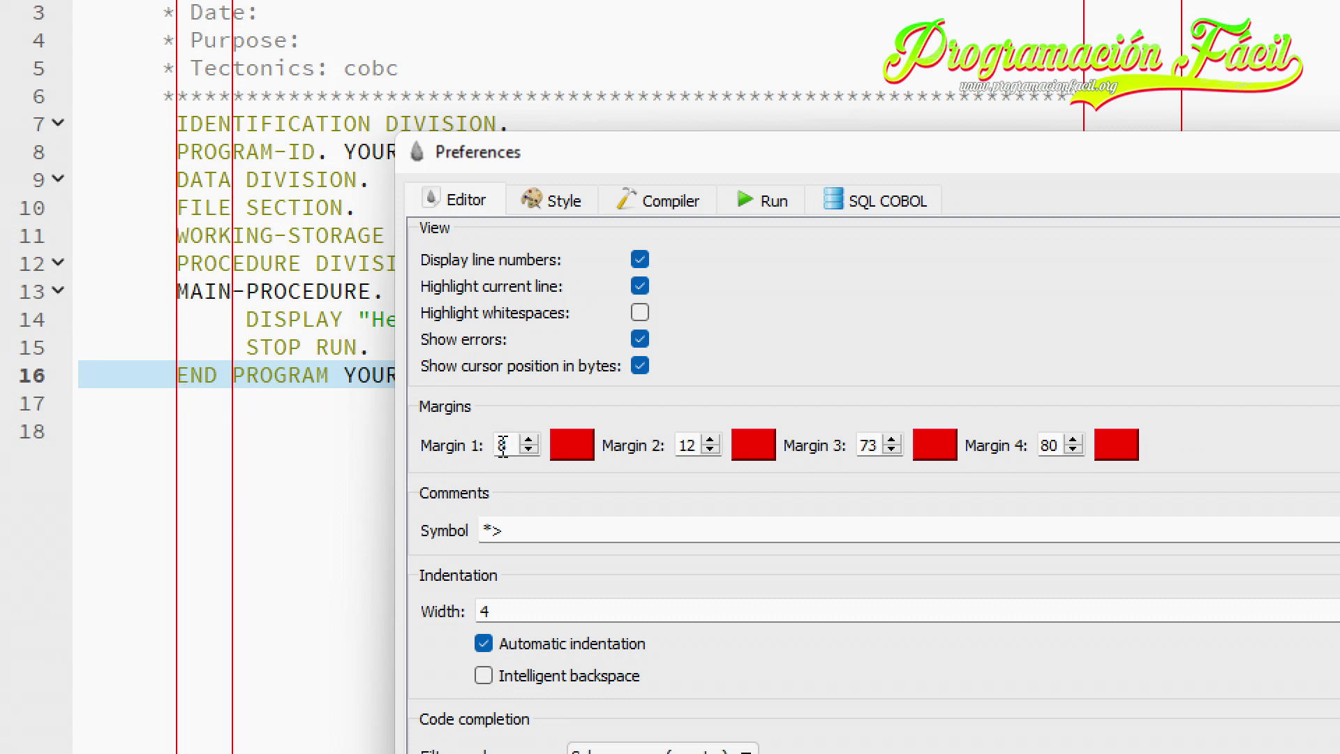
# Try margin 1 at 10 in the editor preferences and return it to 8.
pyautogui.click(528, 441)
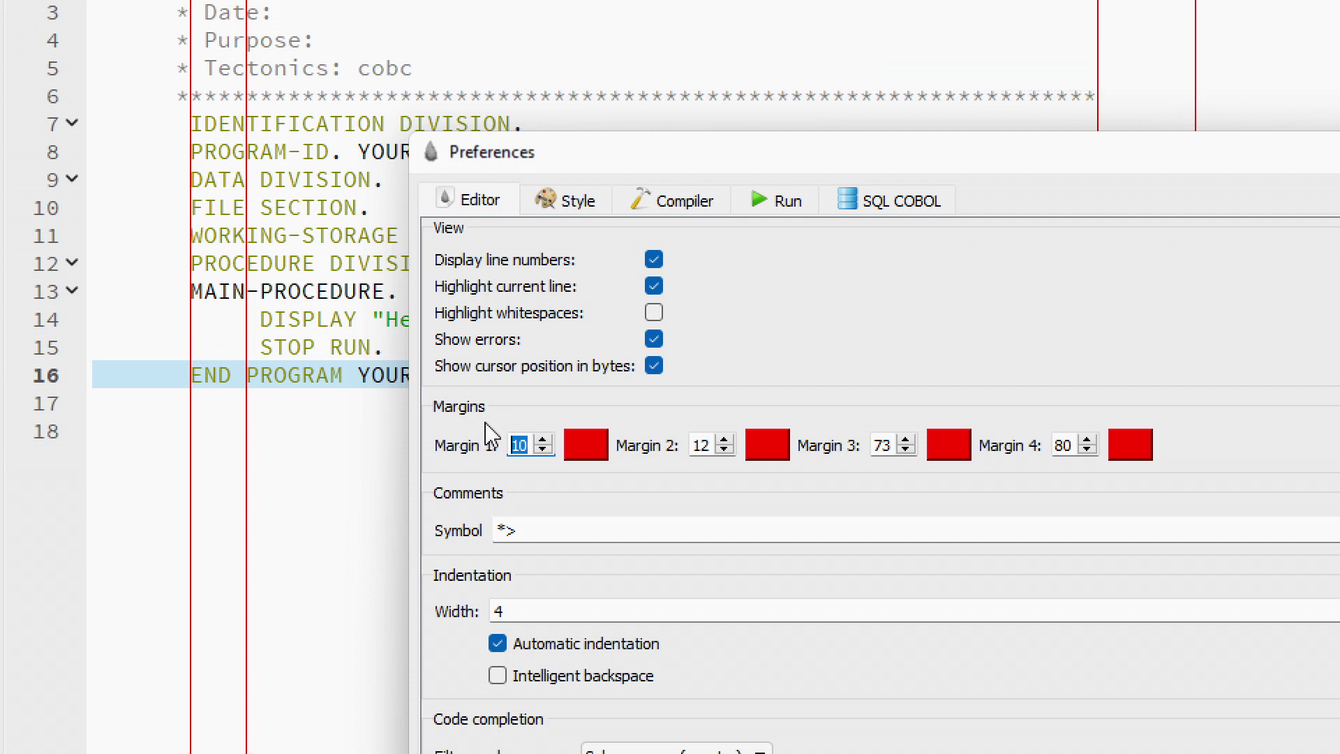
pyautogui.click(543, 451)
pyautogui.click(543, 451)
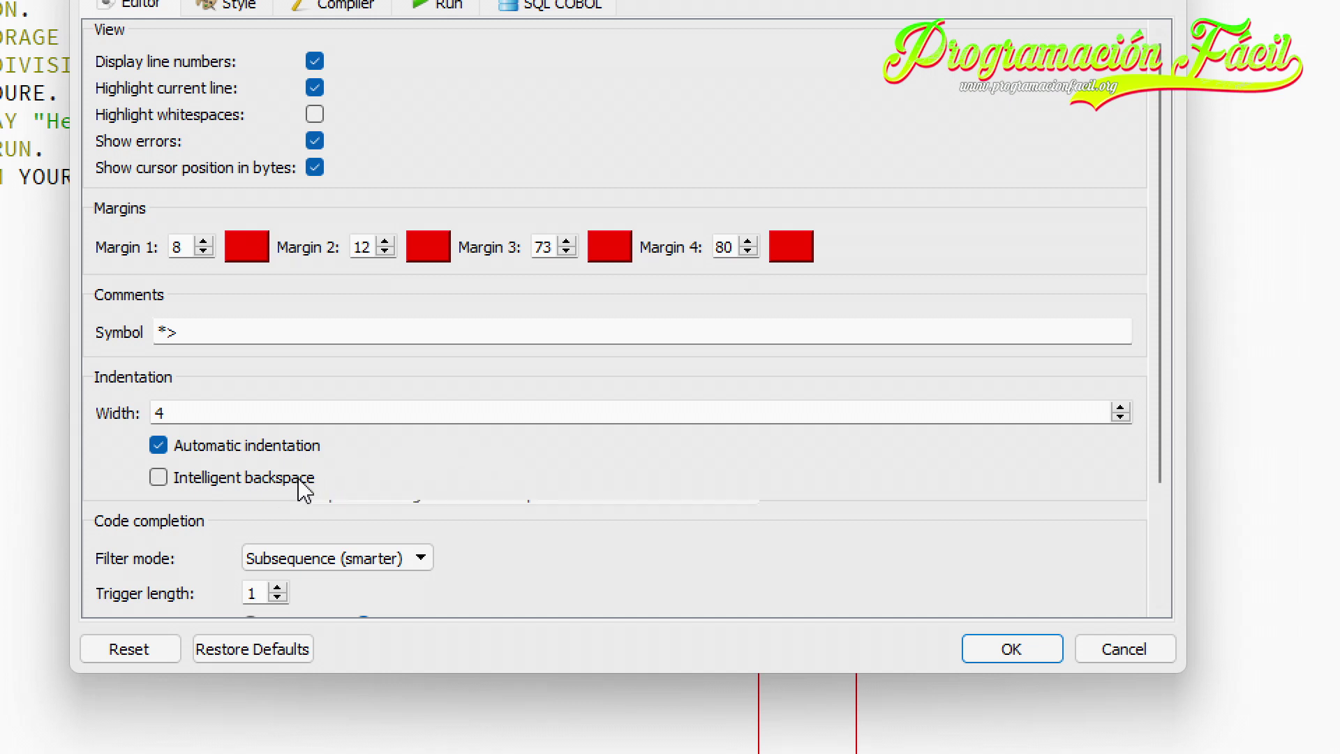
# Enable Intelligent backspace in the indentation settings and apply the preferences.
pyautogui.moveTo(303, 489)
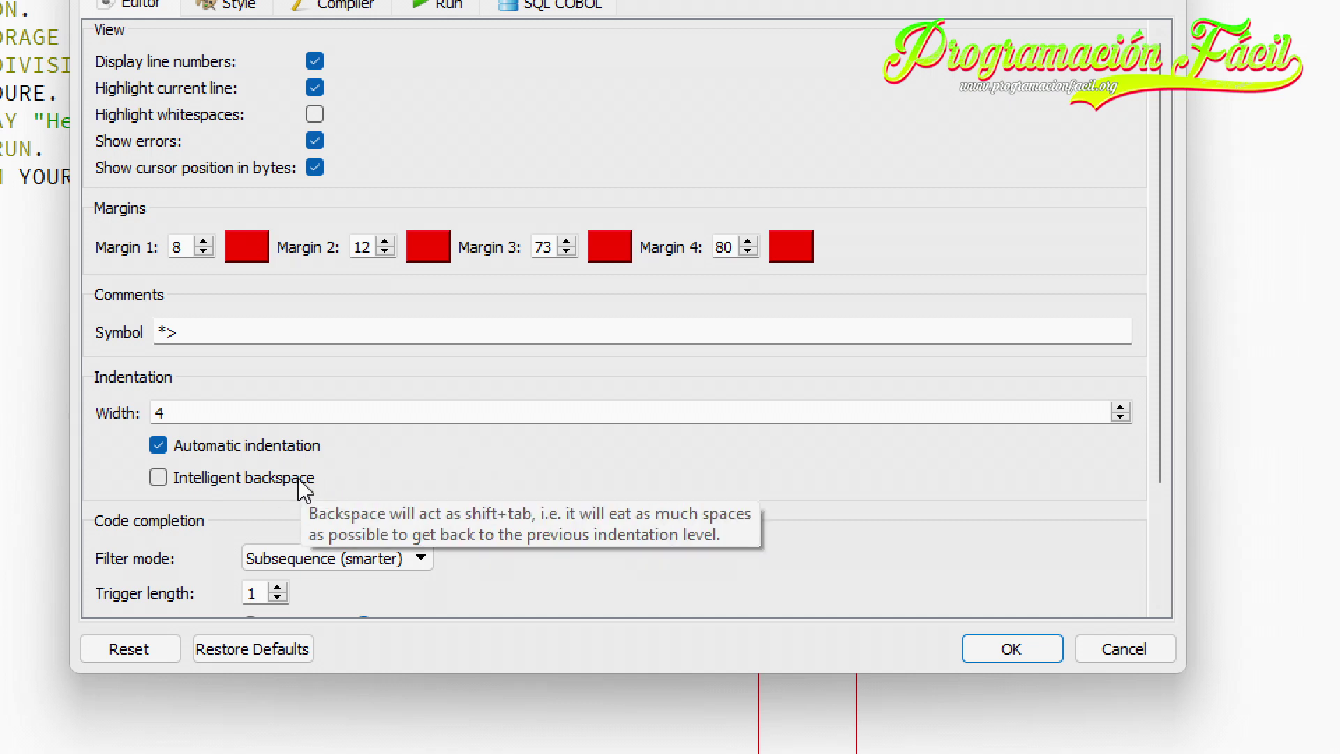
pyautogui.click(300, 481)
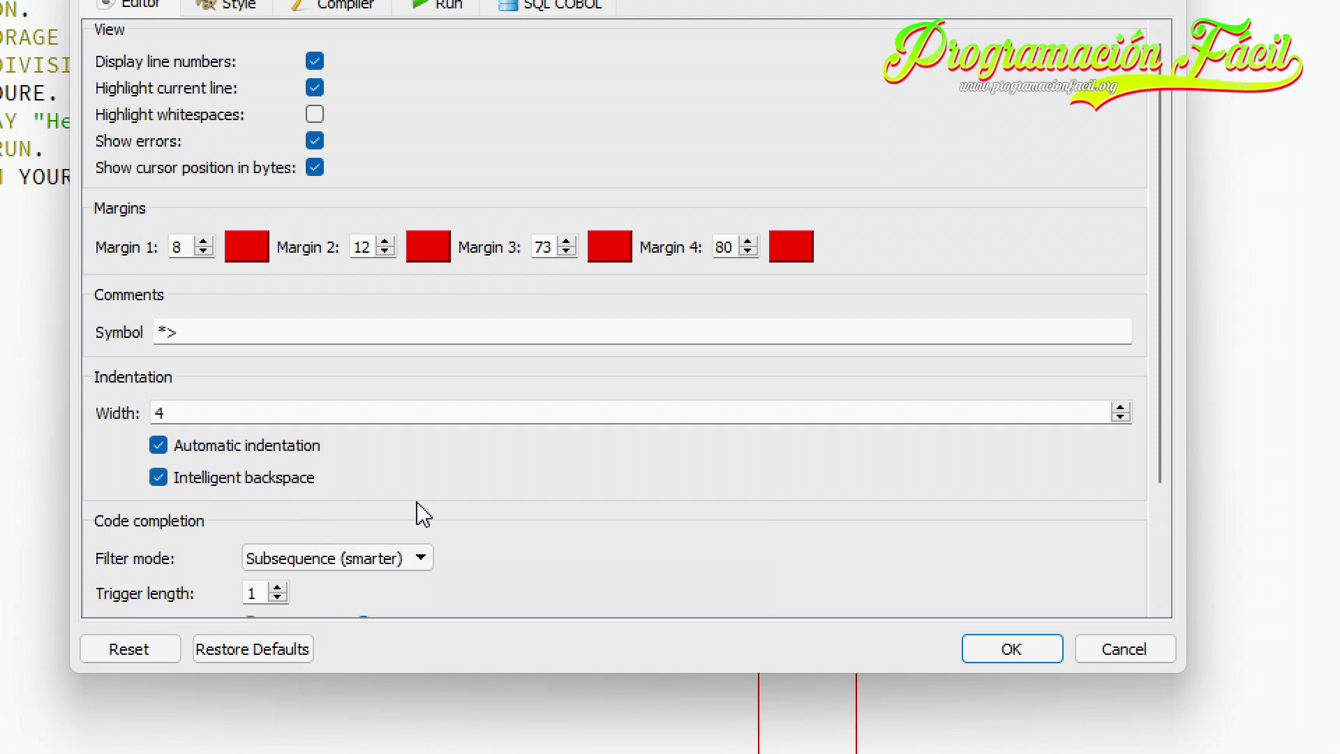
pyautogui.click(1005, 482)
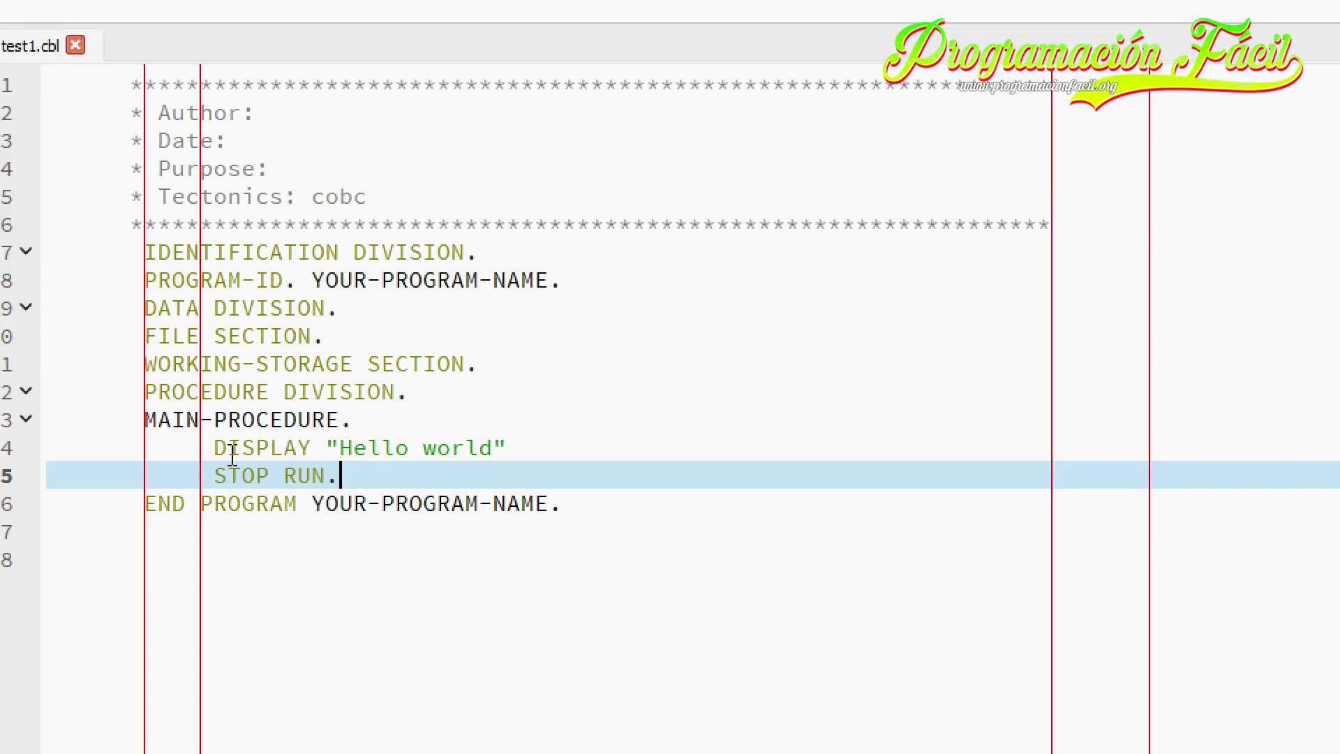
# Add an empty line below STOP RUN. and test backspace and tab indentation on it.
pyautogui.click(218, 450)
pyautogui.click(340, 477)
pyautogui.press('Return')
pyautogui.press('BackSpace')
pyautogui.press('Tab')
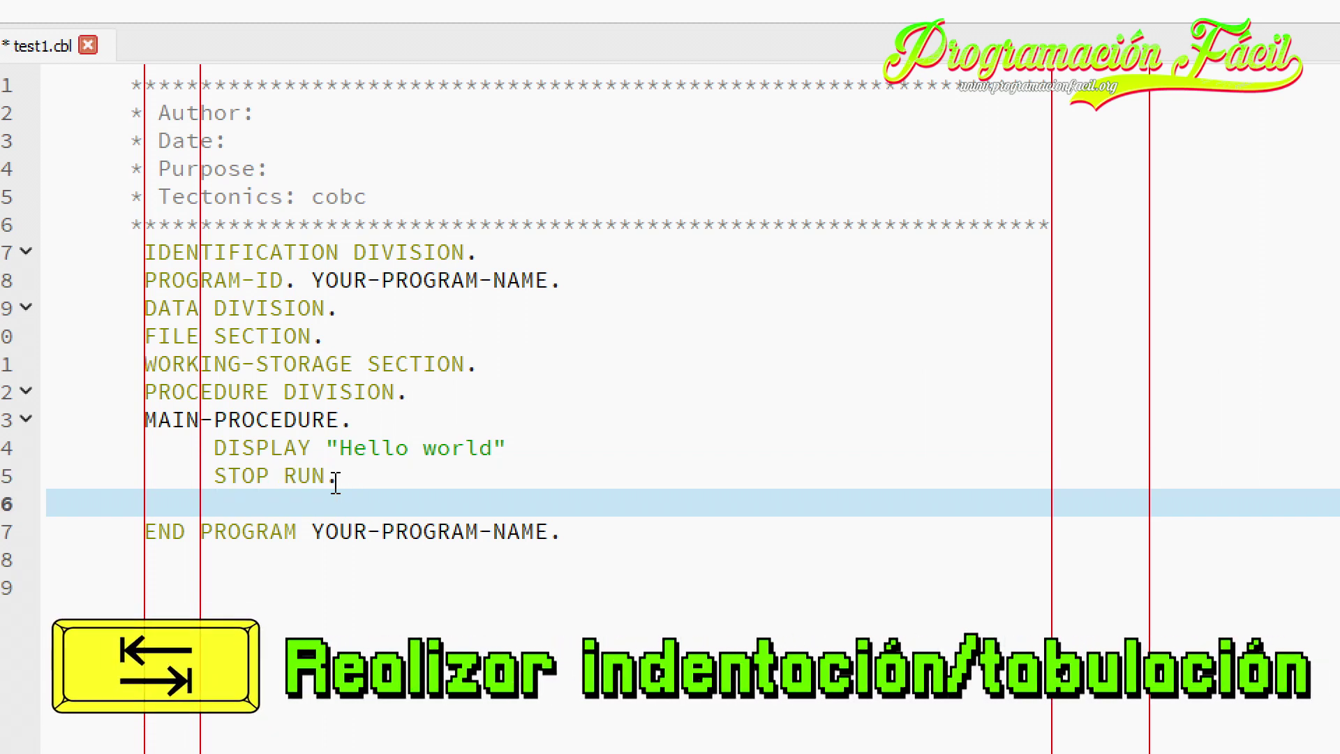
pyautogui.moveTo(256, 503)
pyautogui.mouseDown()
pyautogui.moveTo(180, 508)
pyautogui.moveTo(259, 508)
pyautogui.mouseUp()
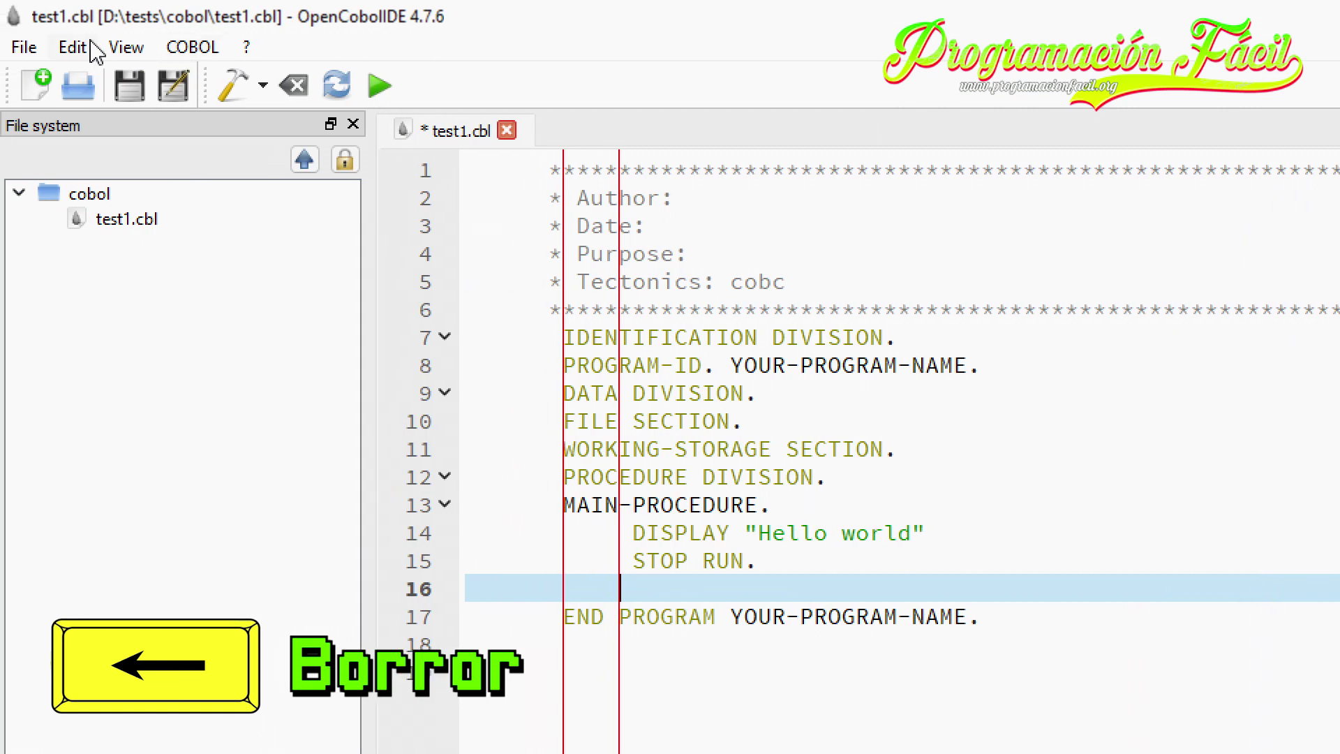
# Disable Intelligent backspace in the preferences and test indenting and deleting spaces on the empty line 16.
pyautogui.click(73, 47)
pyautogui.click(125, 126)
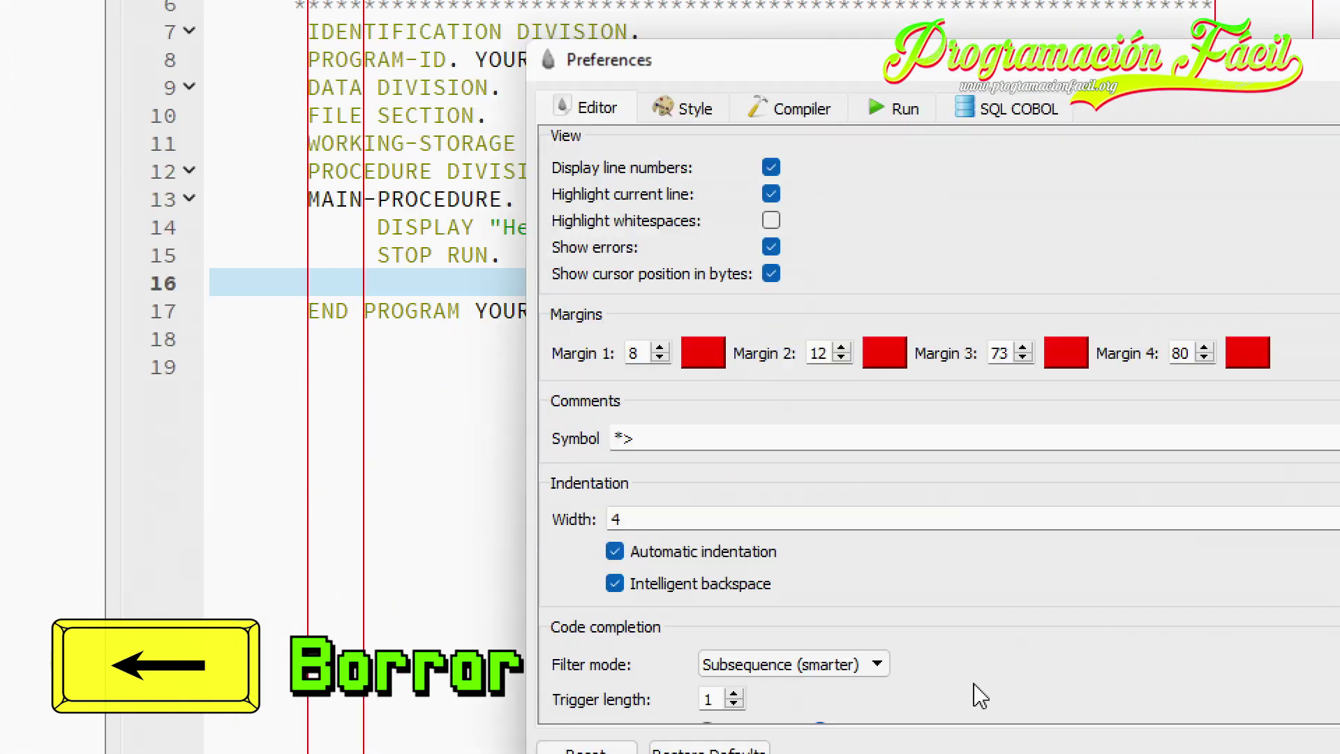
pyautogui.click(631, 399)
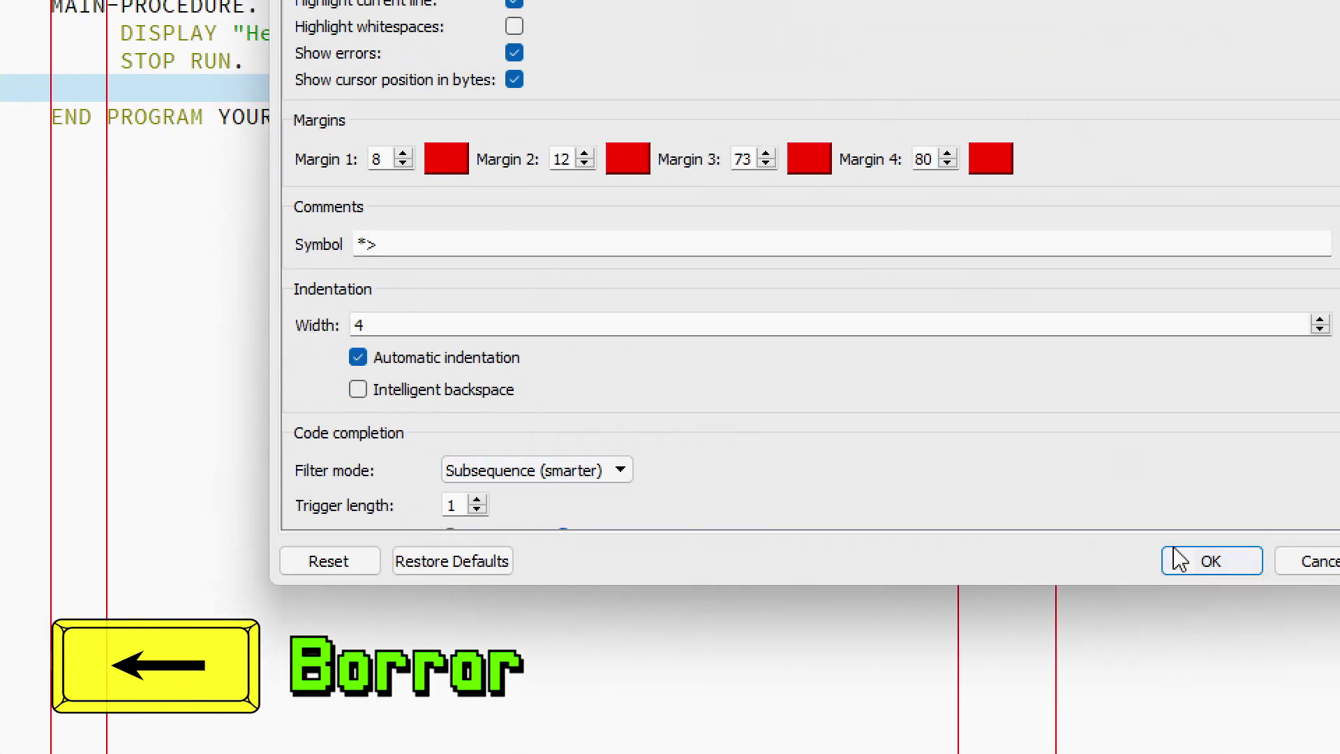
pyautogui.click(1191, 558)
pyautogui.press('Tab')
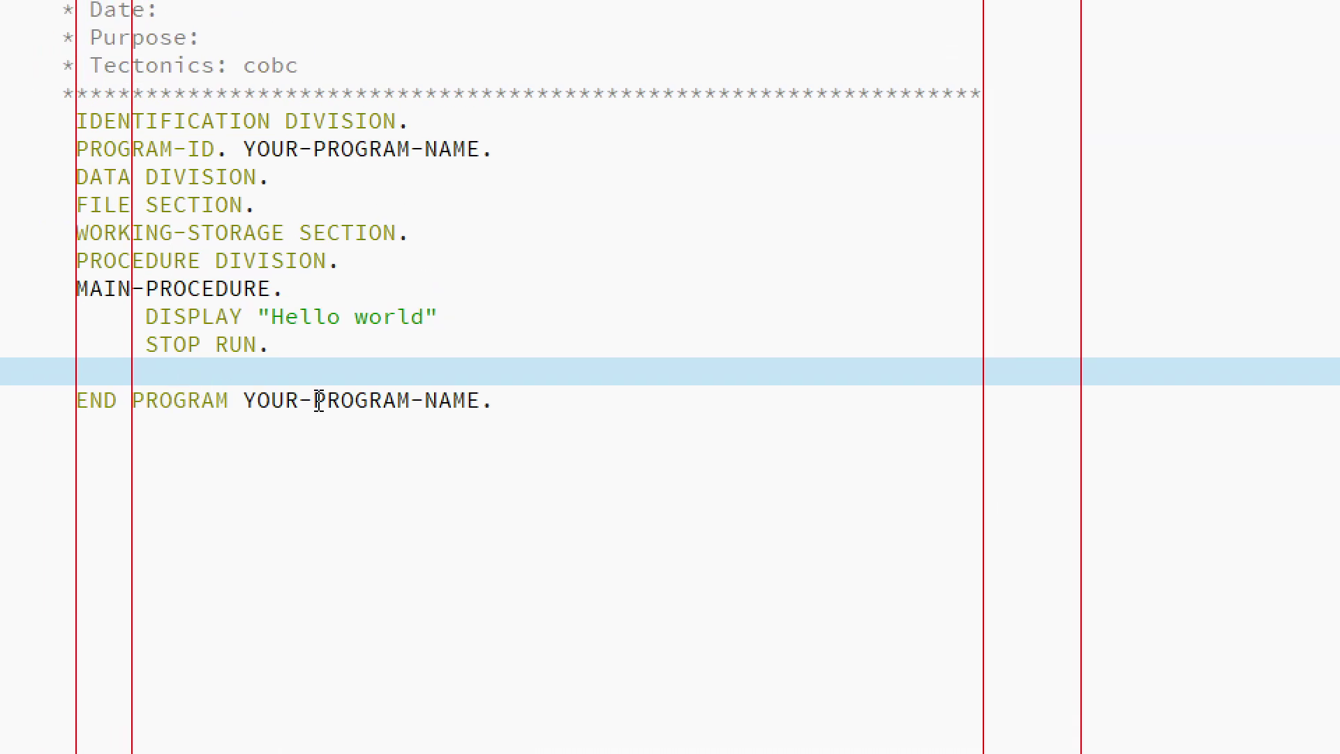
pyautogui.press('BackSpace')
pyautogui.press('BackSpace')
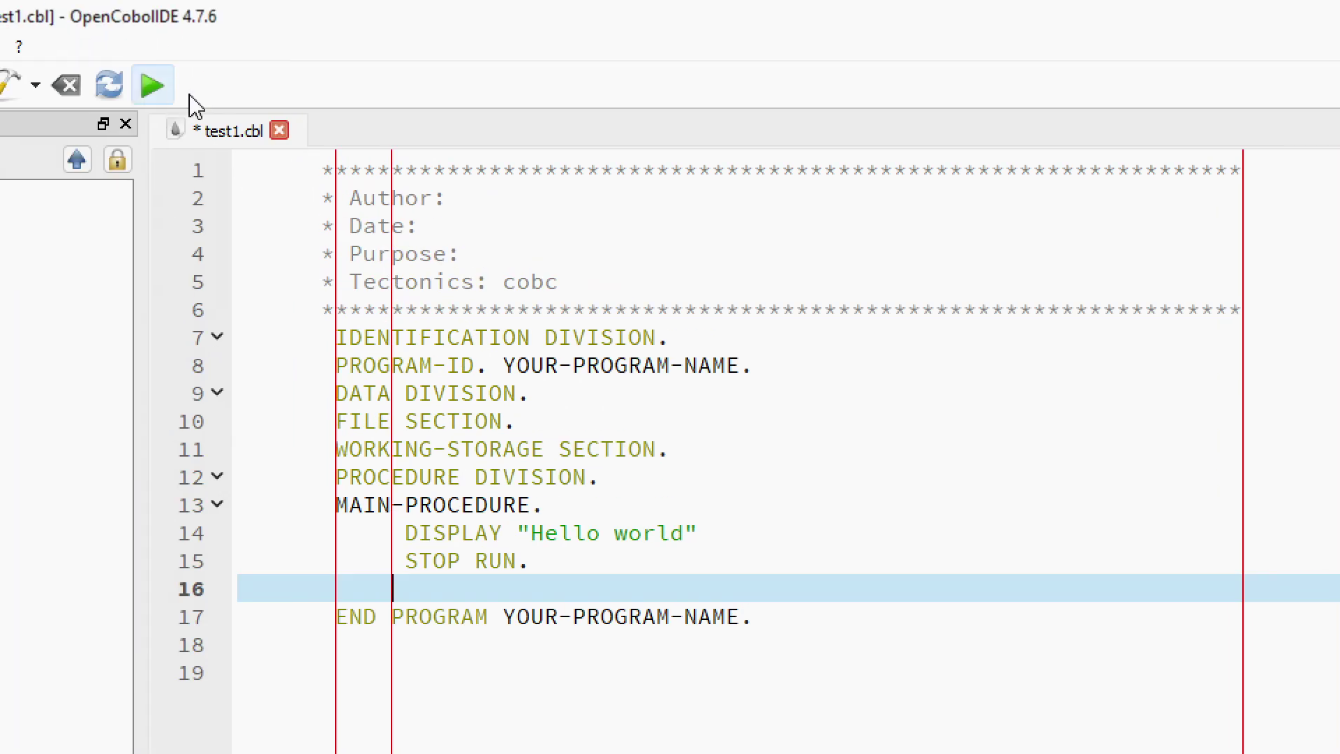
# Turn Intelligent backspace back on, review the code completion filter modes while keeping Subsequence (smarter), and apply the preferences.
pyautogui.click(73, 47)
pyautogui.click(125, 118)
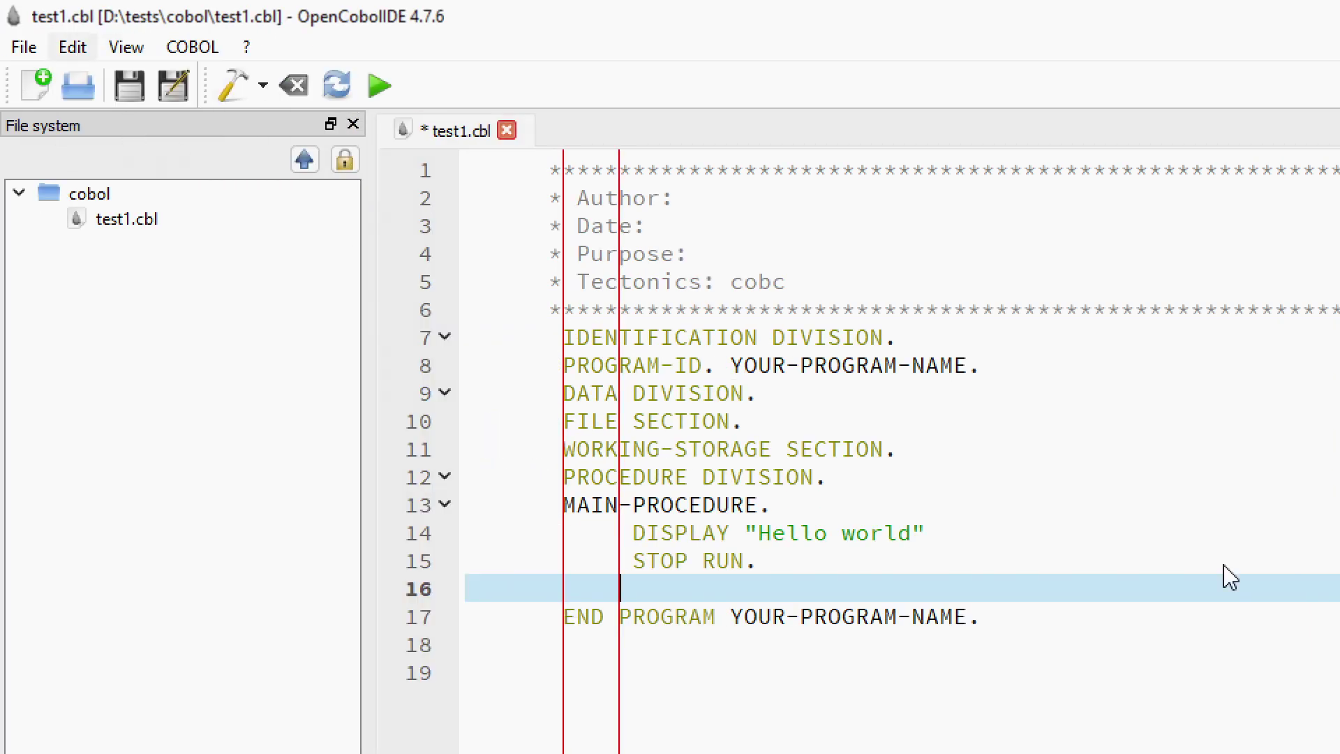
pyautogui.scroll(-3, 722, 464)
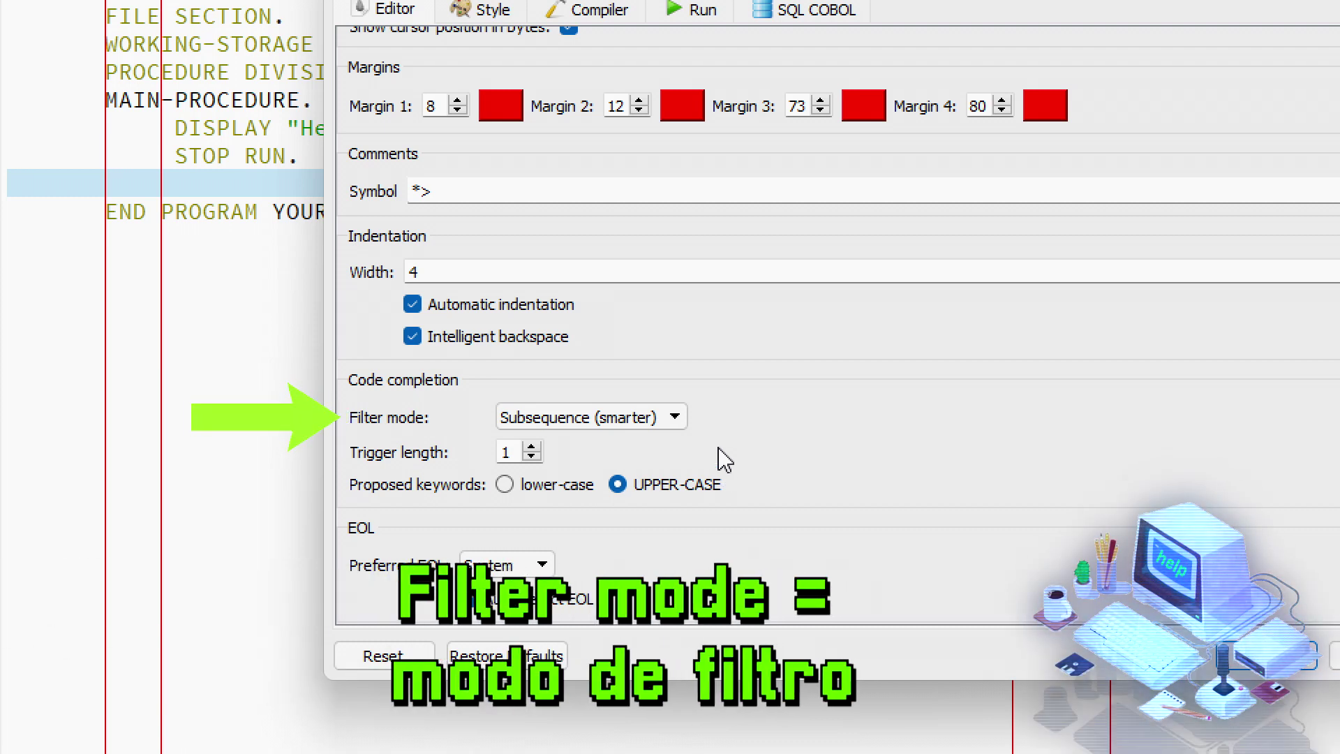
pyautogui.click(674, 419)
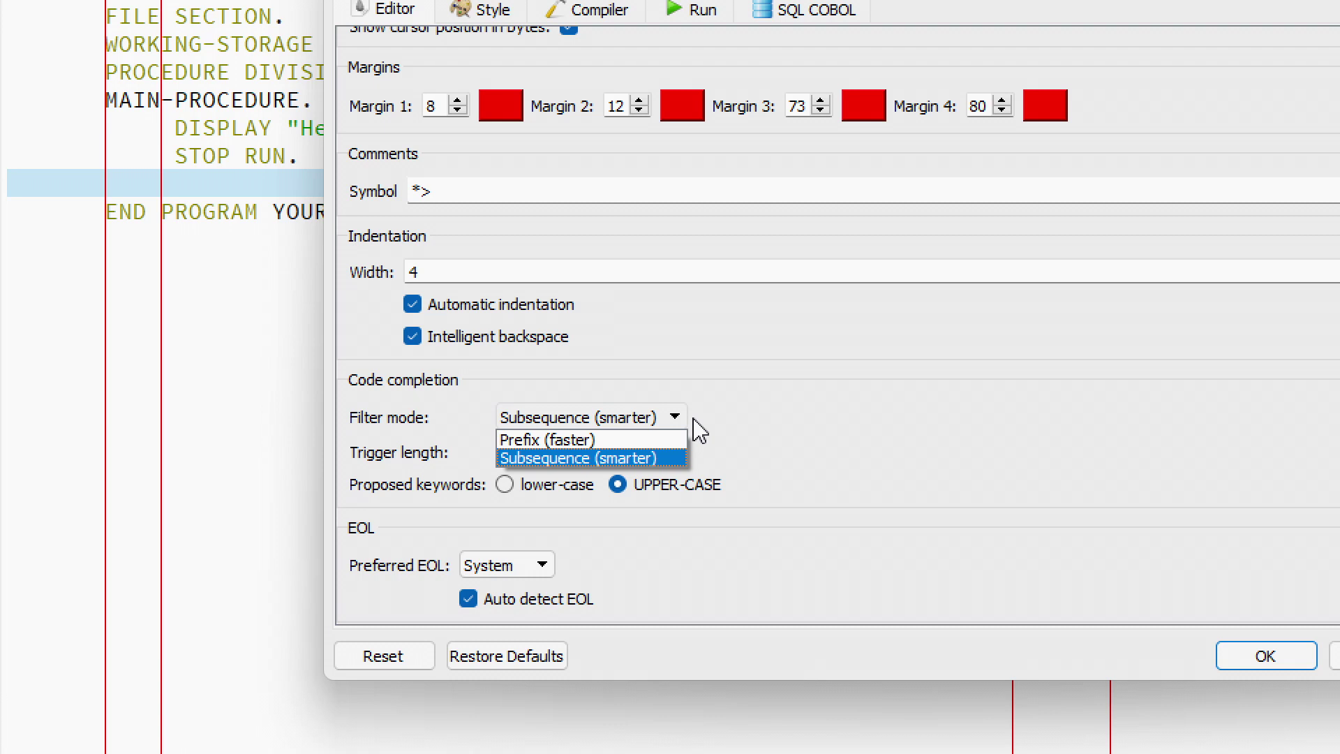
pyautogui.click(700, 432)
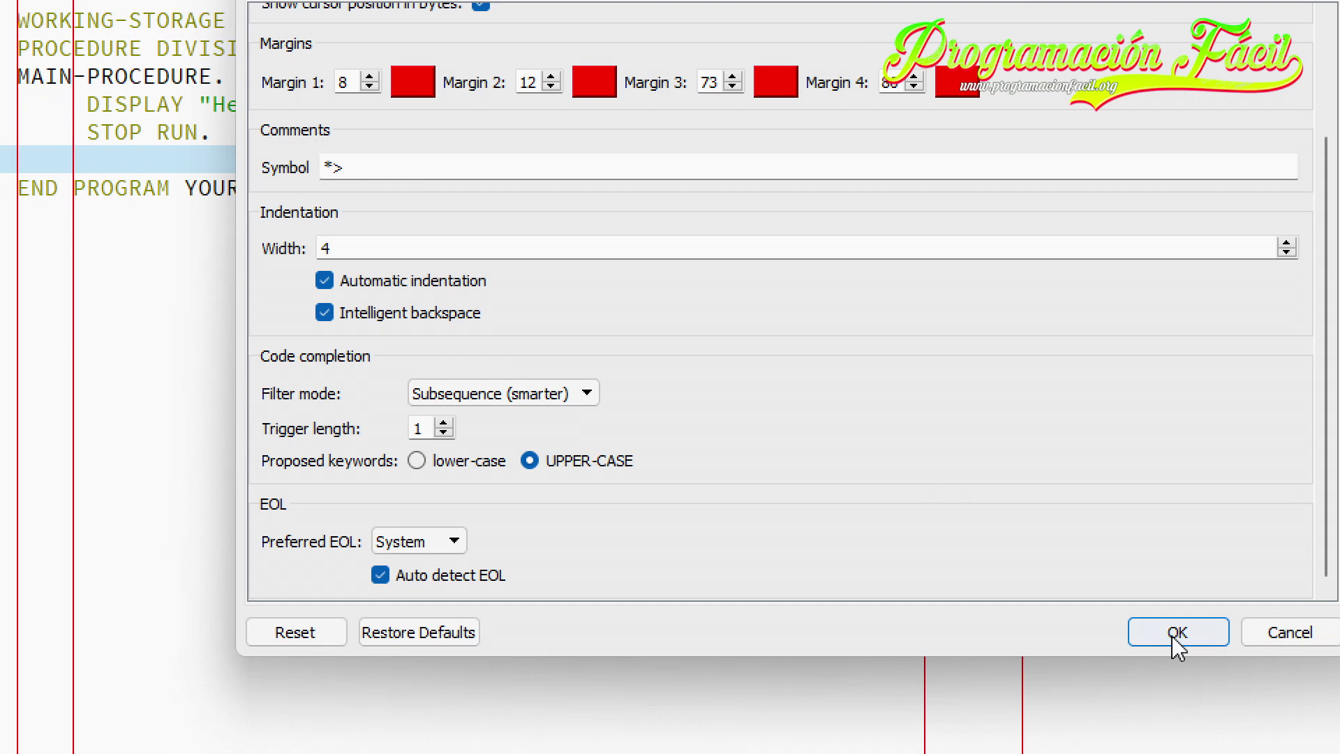
pyautogui.click(1176, 635)
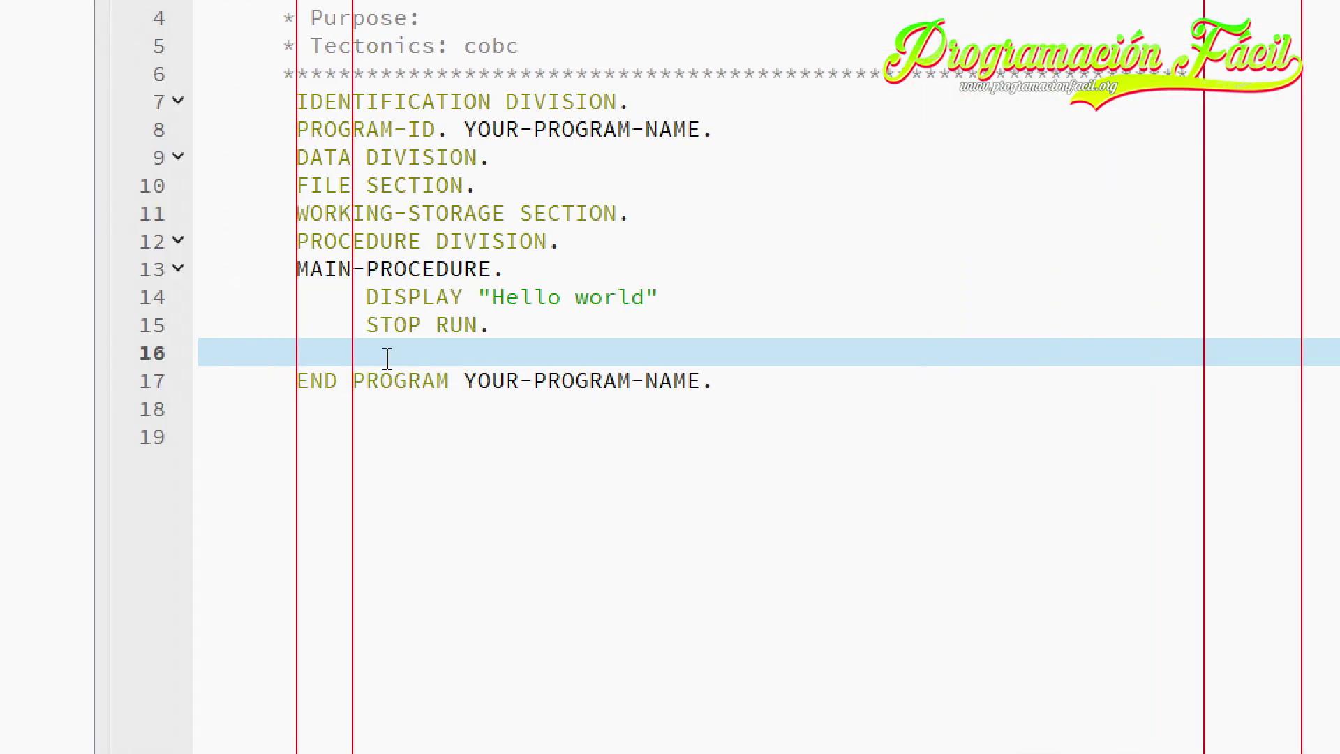
# Test code completion on line 16 by entering I, accepting the IF suggestion and deleting the inserted keyword.
pyautogui.write('i')
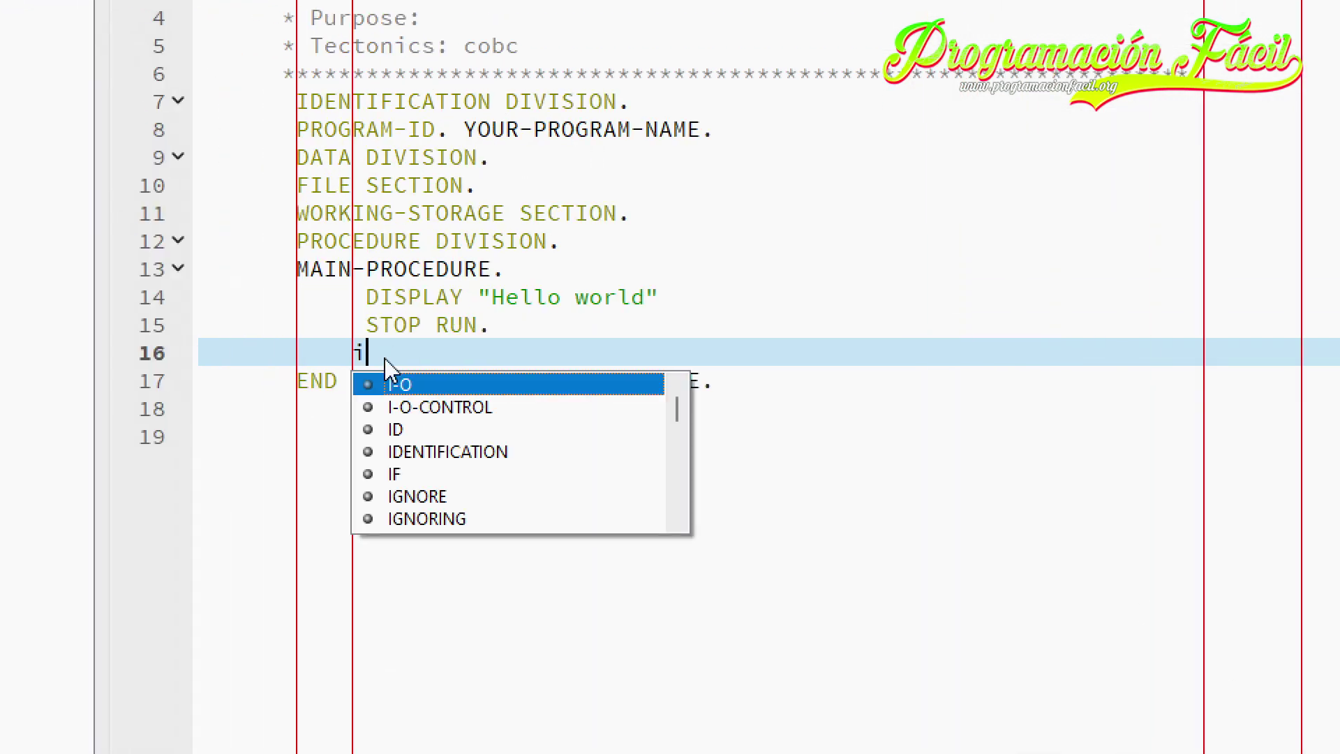
pyautogui.press('BackSpace')
pyautogui.write('I')
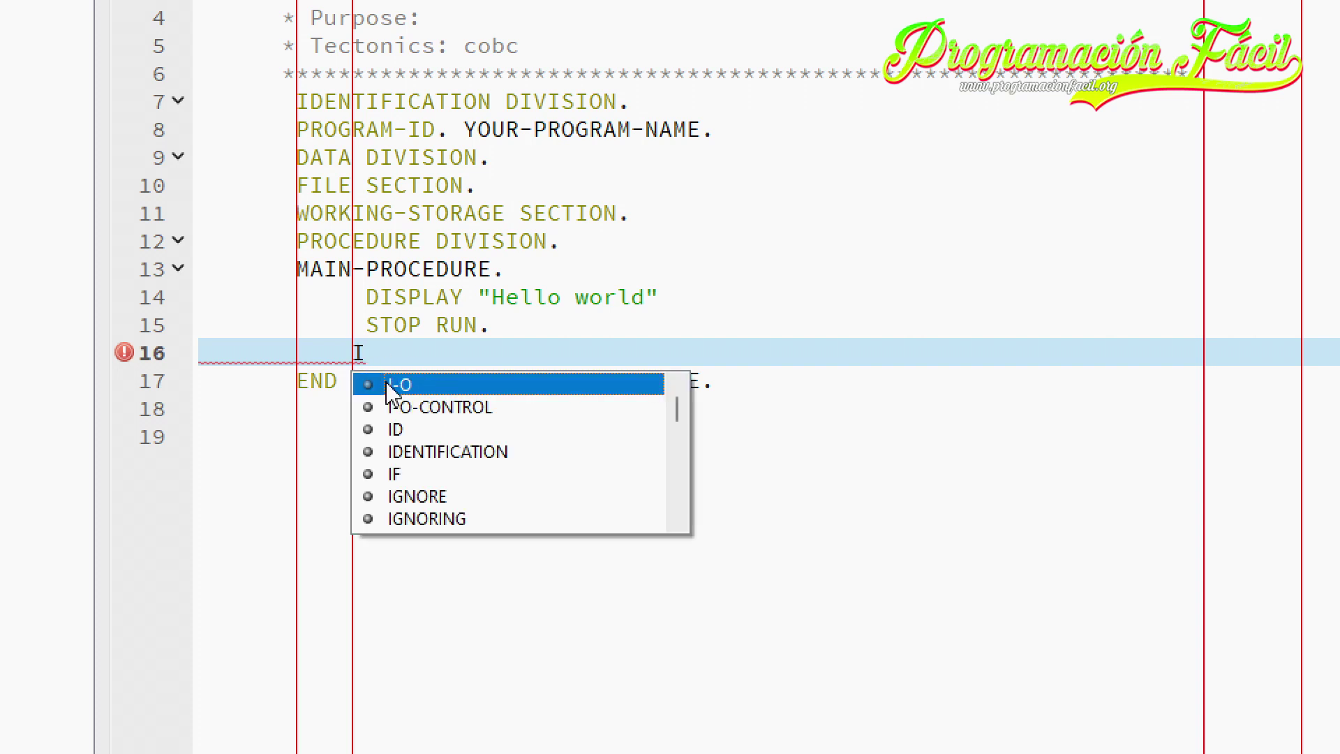
pyautogui.scroll(-1, 413, 428)
pyautogui.scroll(1, 418, 475)
pyautogui.doubleClick(402, 475)
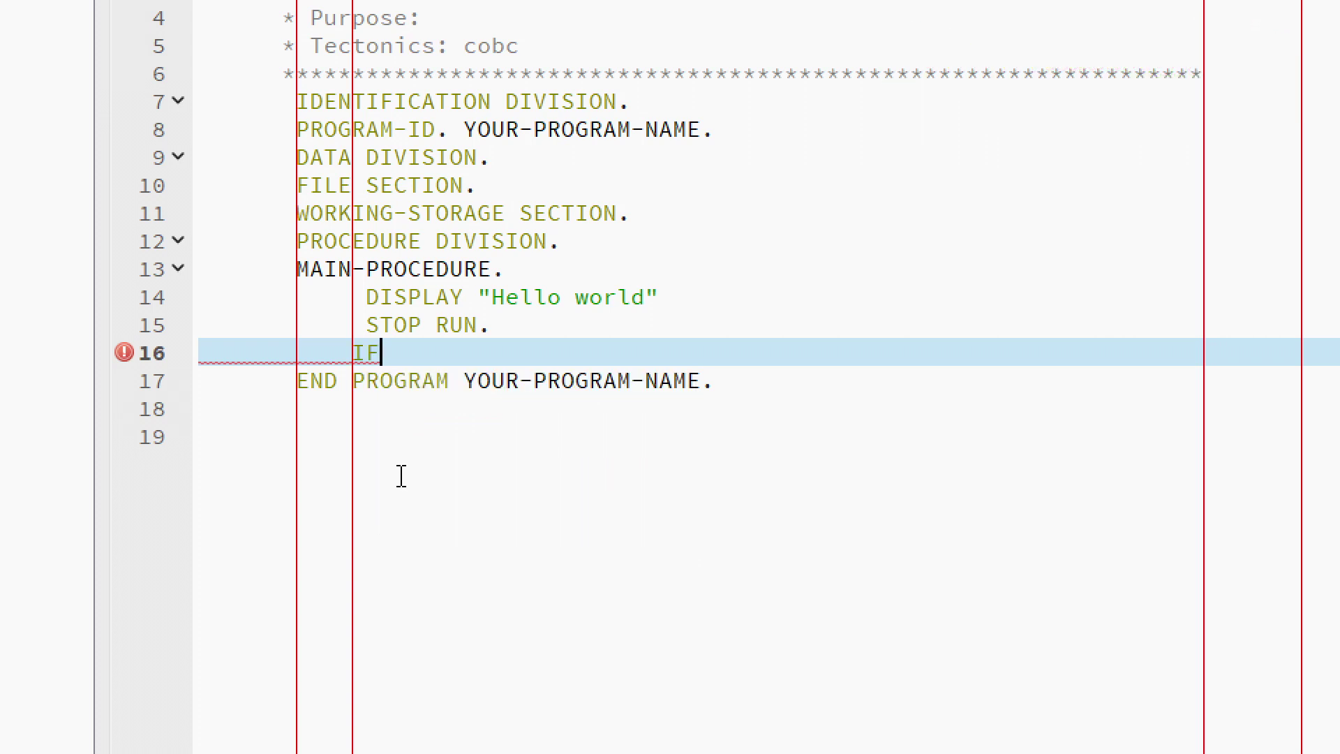
pyautogui.moveTo(381, 352); pyautogui.dragTo(355, 353)
pyautogui.press('BackSpace')
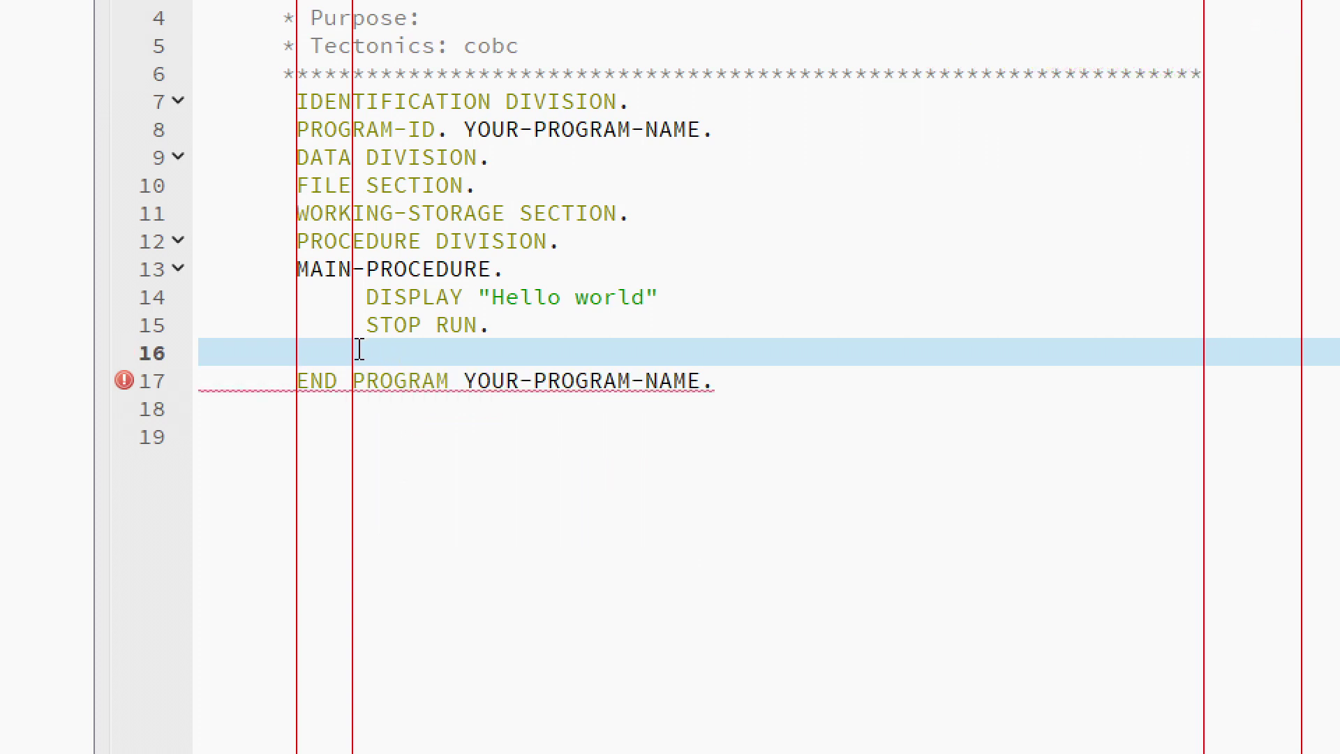
# Set the code completion trigger length to 3 and apply the preferences.
pyautogui.click(70, 47)
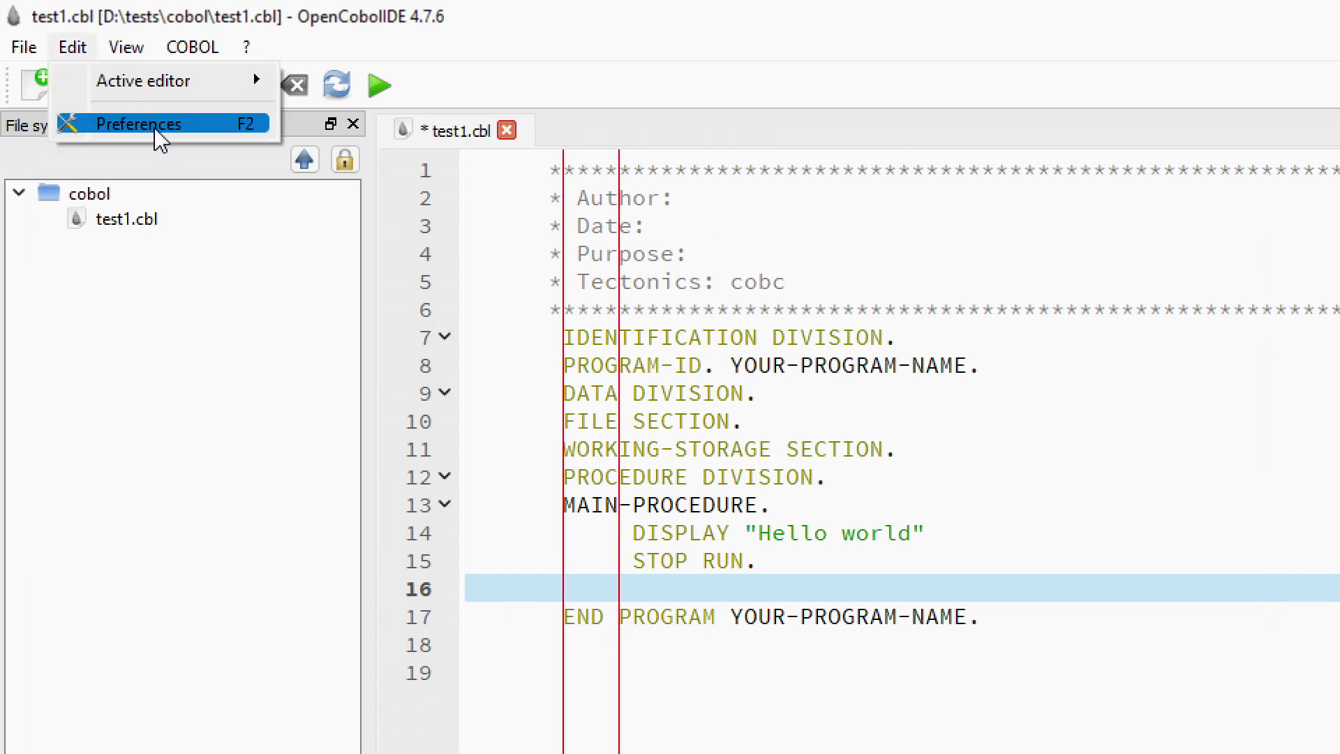
pyautogui.click(155, 129)
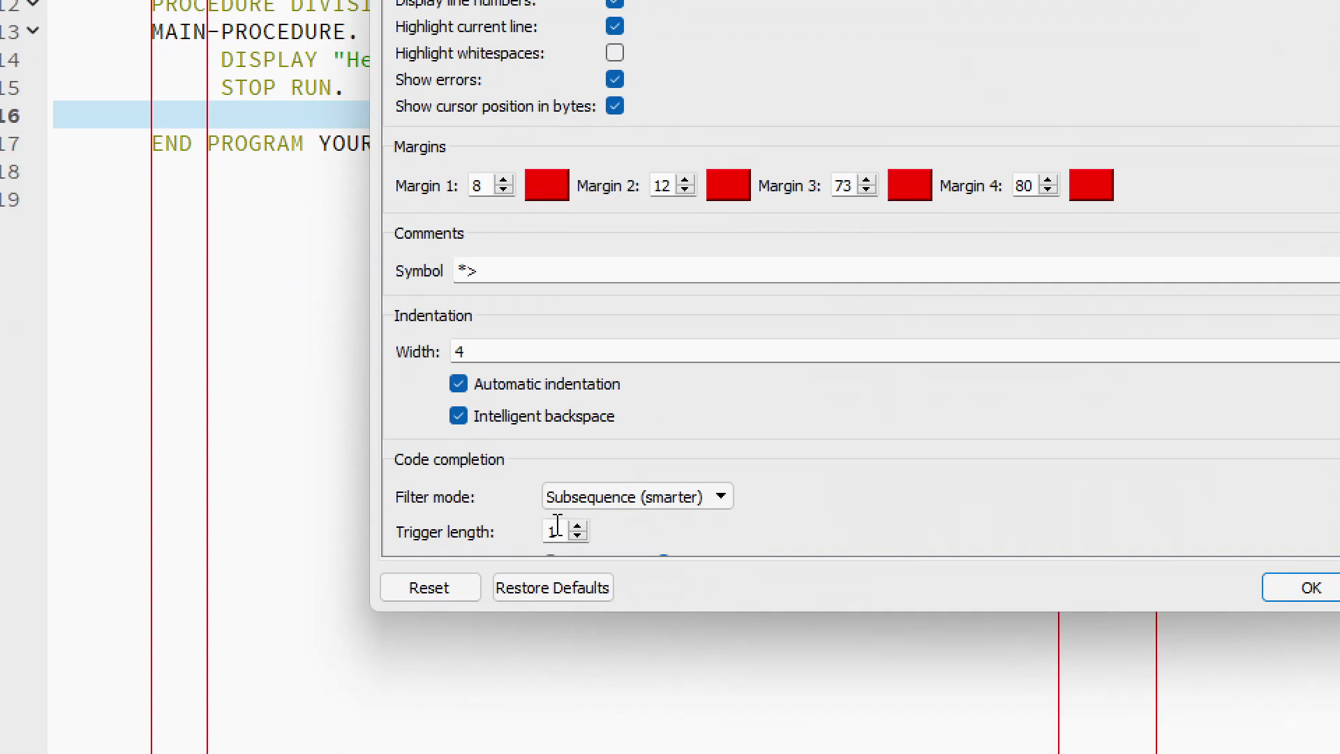
pyautogui.scroll(-1, 580, 489)
pyautogui.click(578, 443)
pyautogui.click(578, 442)
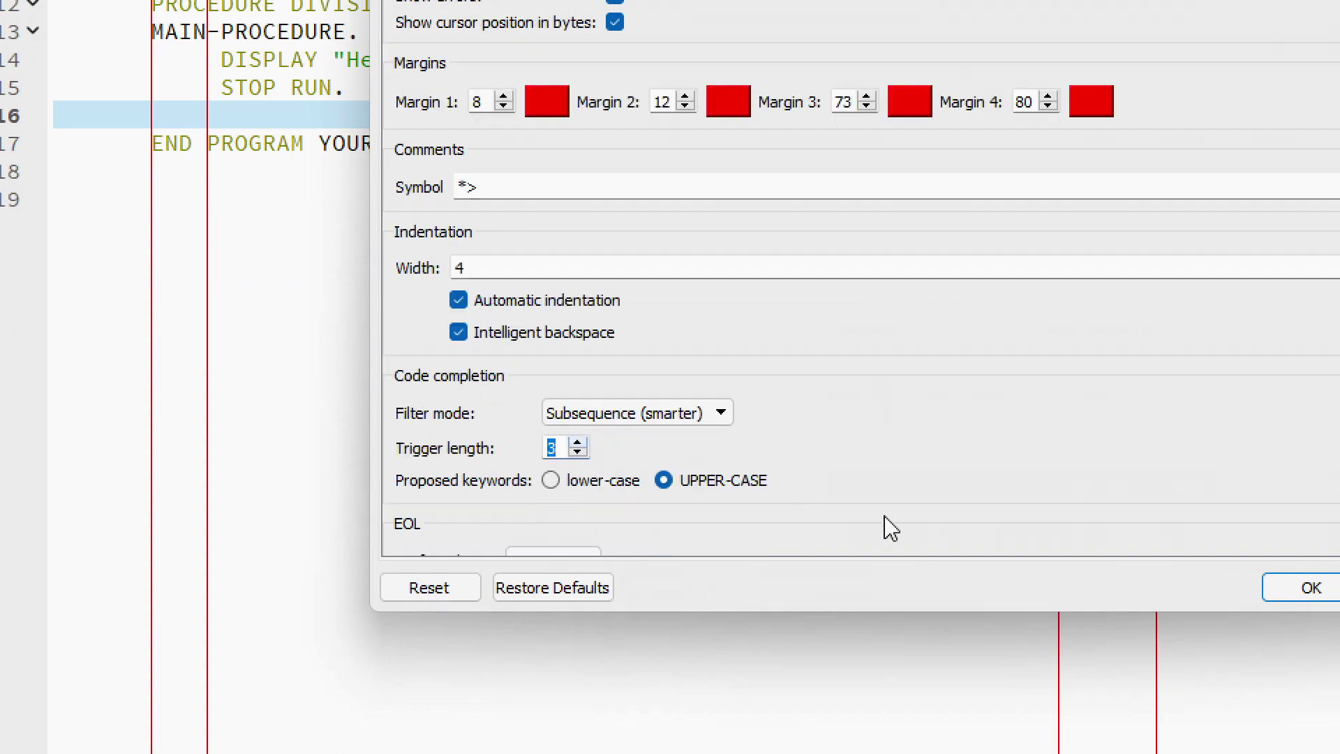
pyautogui.click(1299, 589)
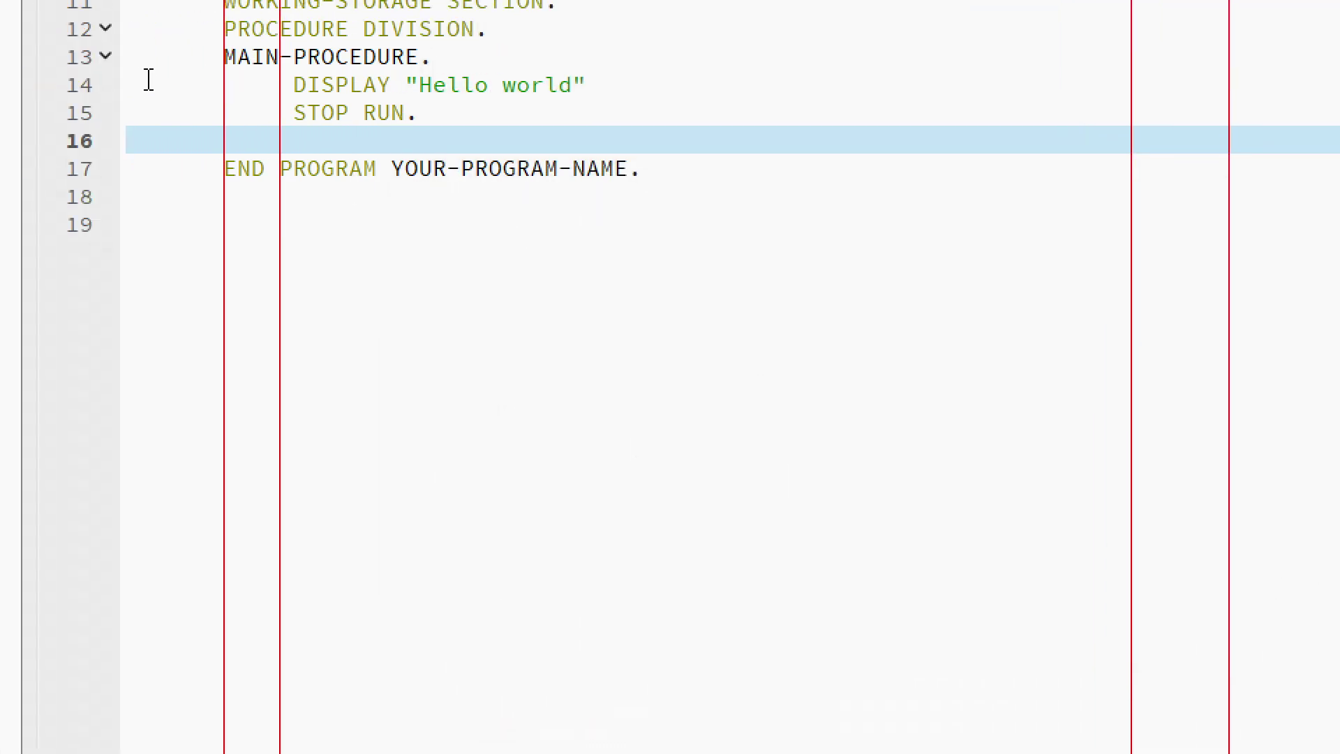
# Test the completion trigger on line 16 by entering IF and replacing it with PRO.
pyautogui.write('IF')
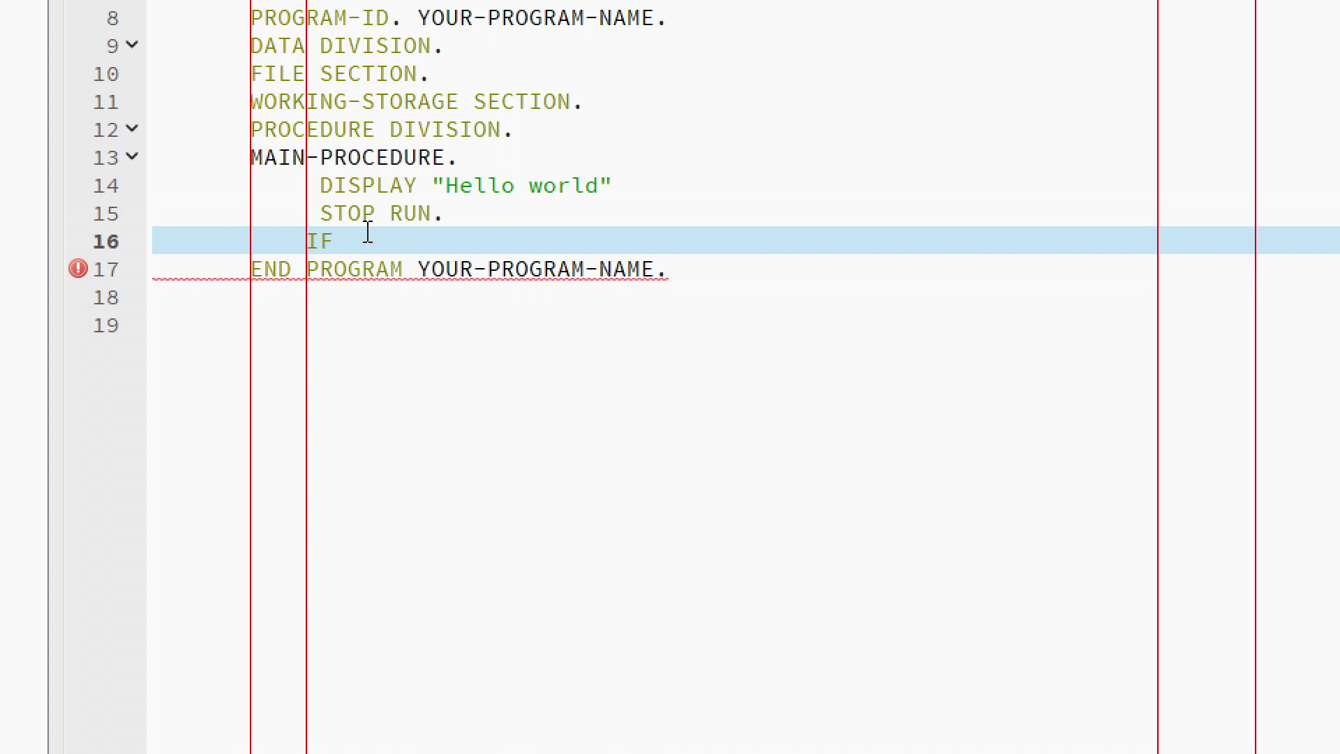
pyautogui.press('BackSpace')
pyautogui.press('BackSpace')
pyautogui.write('PRO')
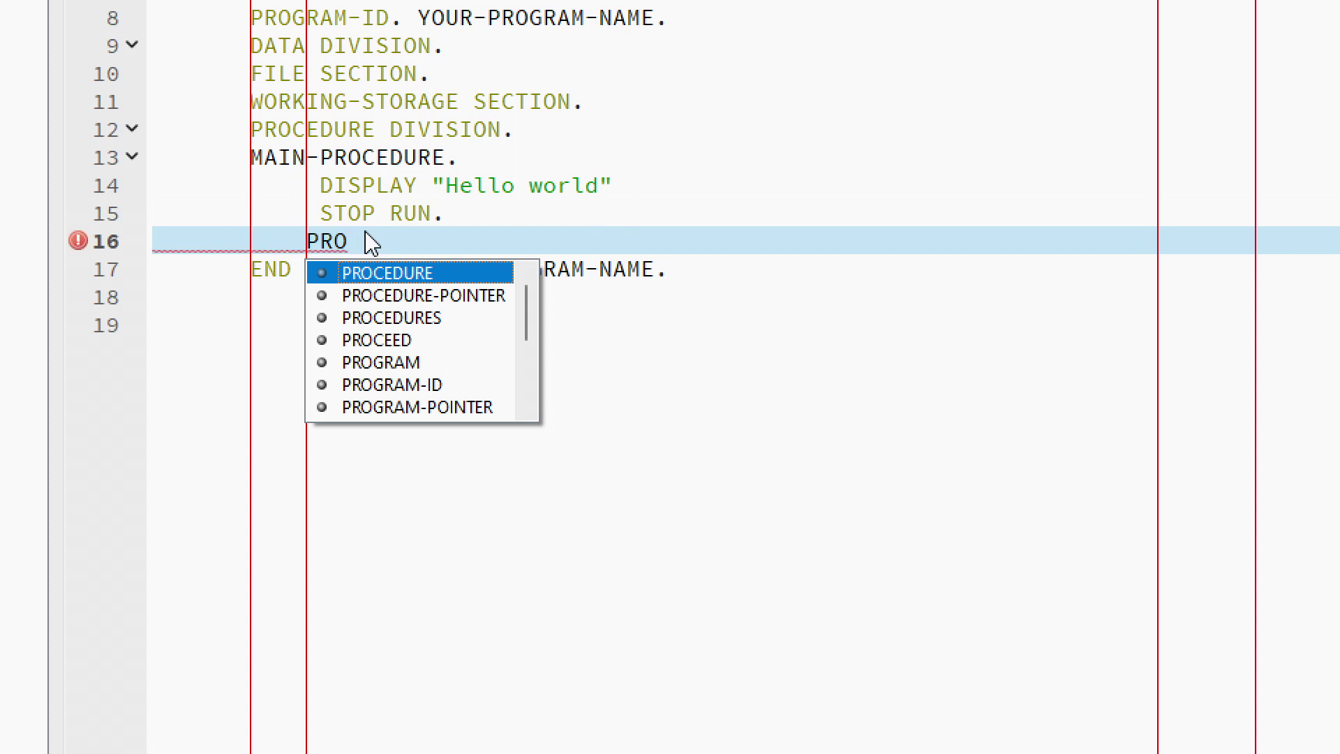
# Delete the PRO test text from line 16 of test1.cbl.
pyautogui.scroll(-3, 385, 346)
pyautogui.scroll(3, 388, 347)
pyautogui.press('BackSpace')
pyautogui.press('BackSpace')
pyautogui.press('BackSpace')
# Set the code completion trigger length to 1 in the editor preferences and apply them.
pyautogui.click(74, 48)
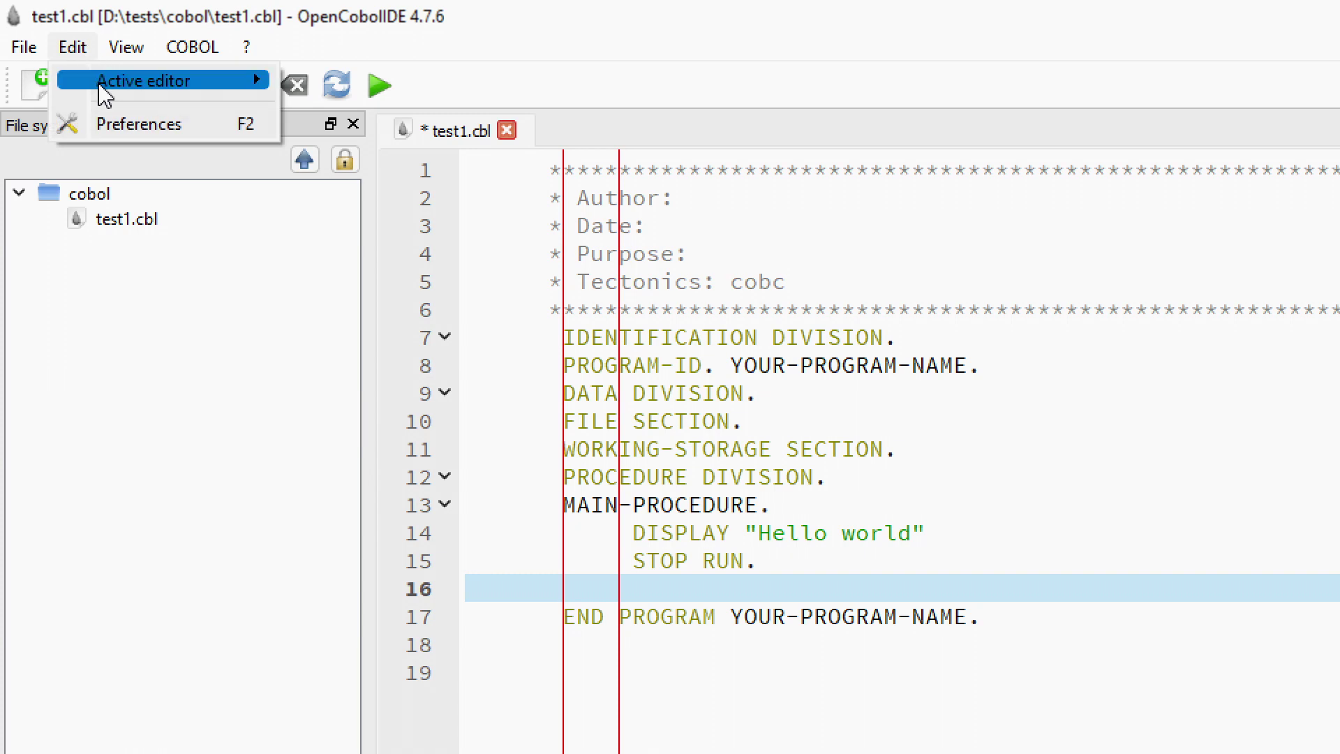
pyautogui.click(139, 124)
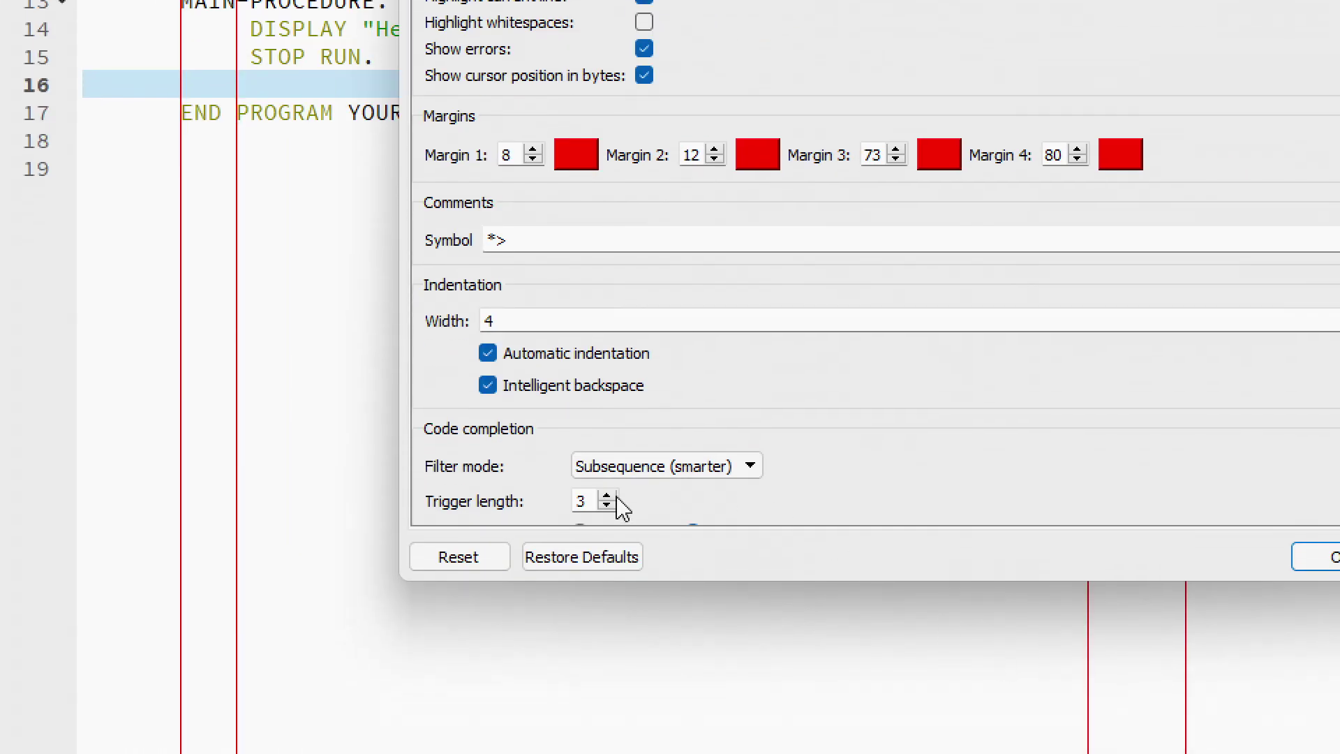
pyautogui.click(606, 506)
pyautogui.click(606, 505)
pyautogui.scroll(-2, 757, 503)
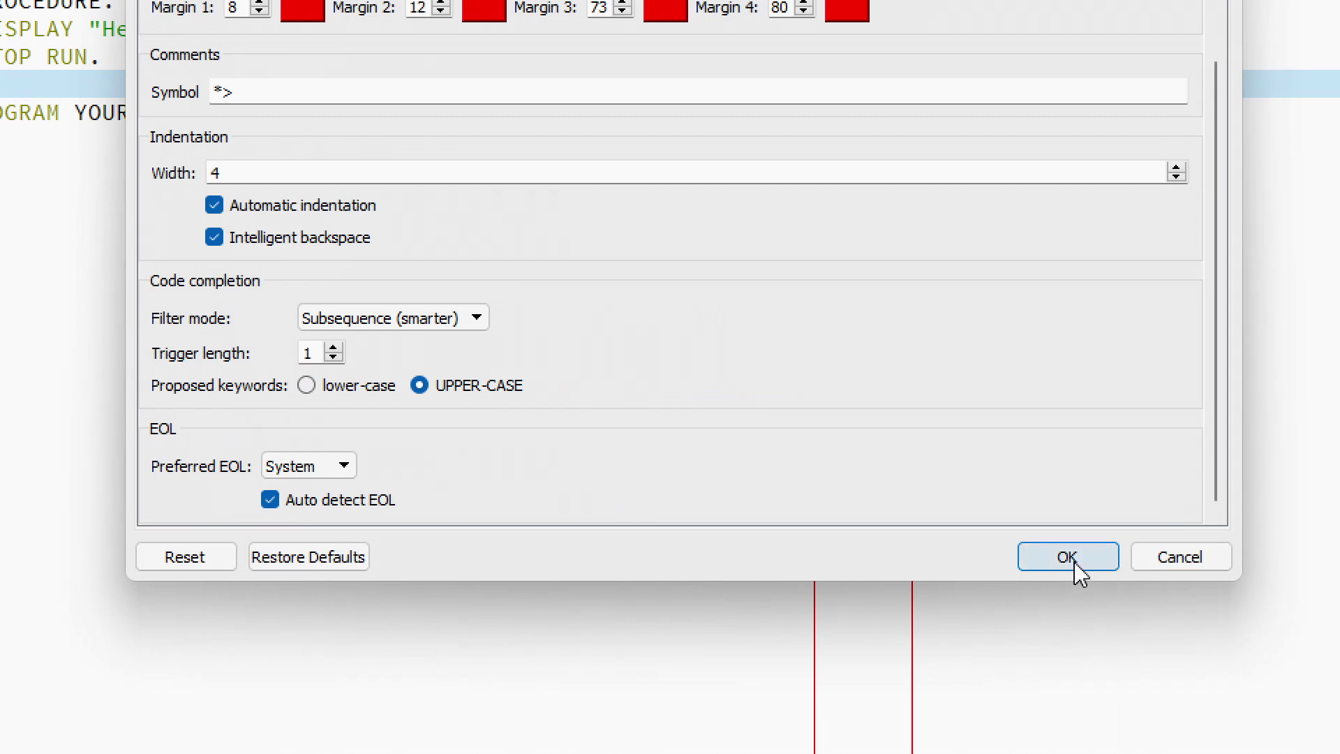
pyautogui.click(1067, 557)
# Test code completion on line 16 by entering IF, clearing it, and entering if in lower case to accept the suggestion.
pyautogui.write('F')
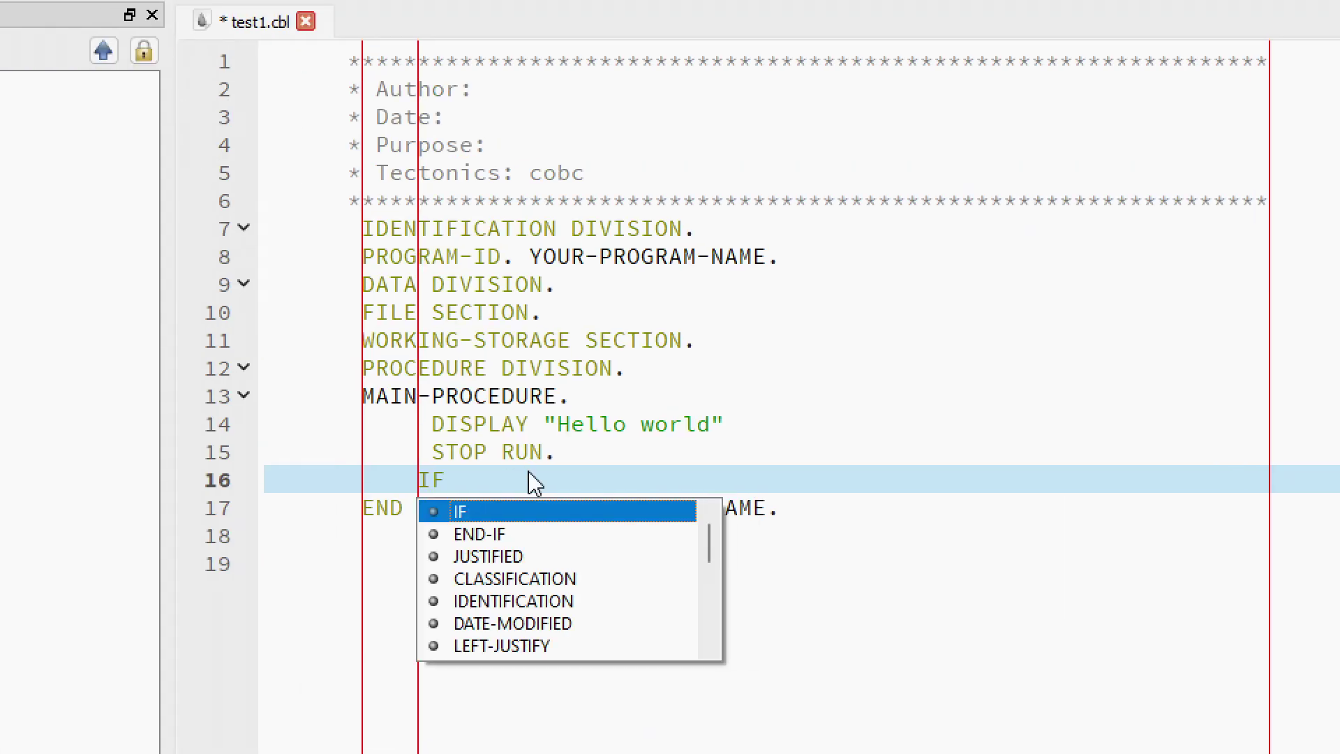
pyautogui.press('BackSpace')
pyautogui.press('BackSpace')
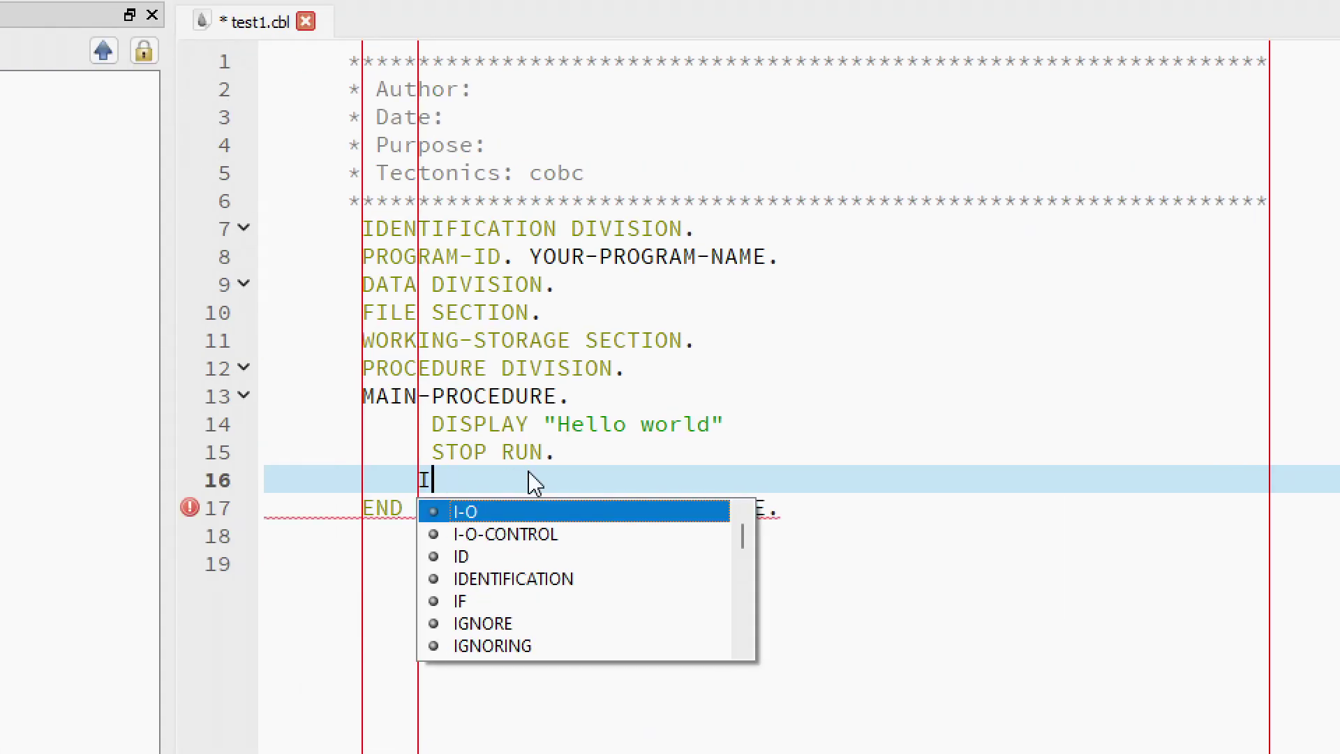
pyautogui.write('if')
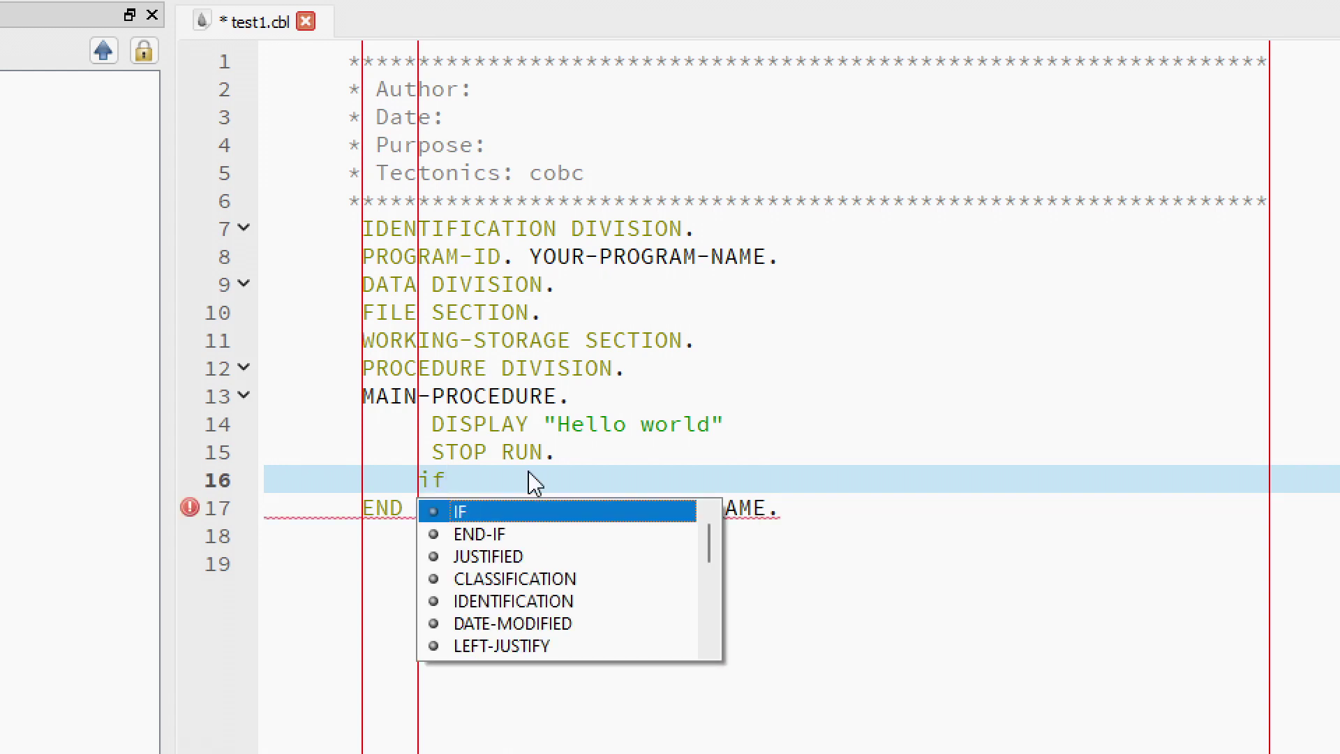
pyautogui.press('Return')
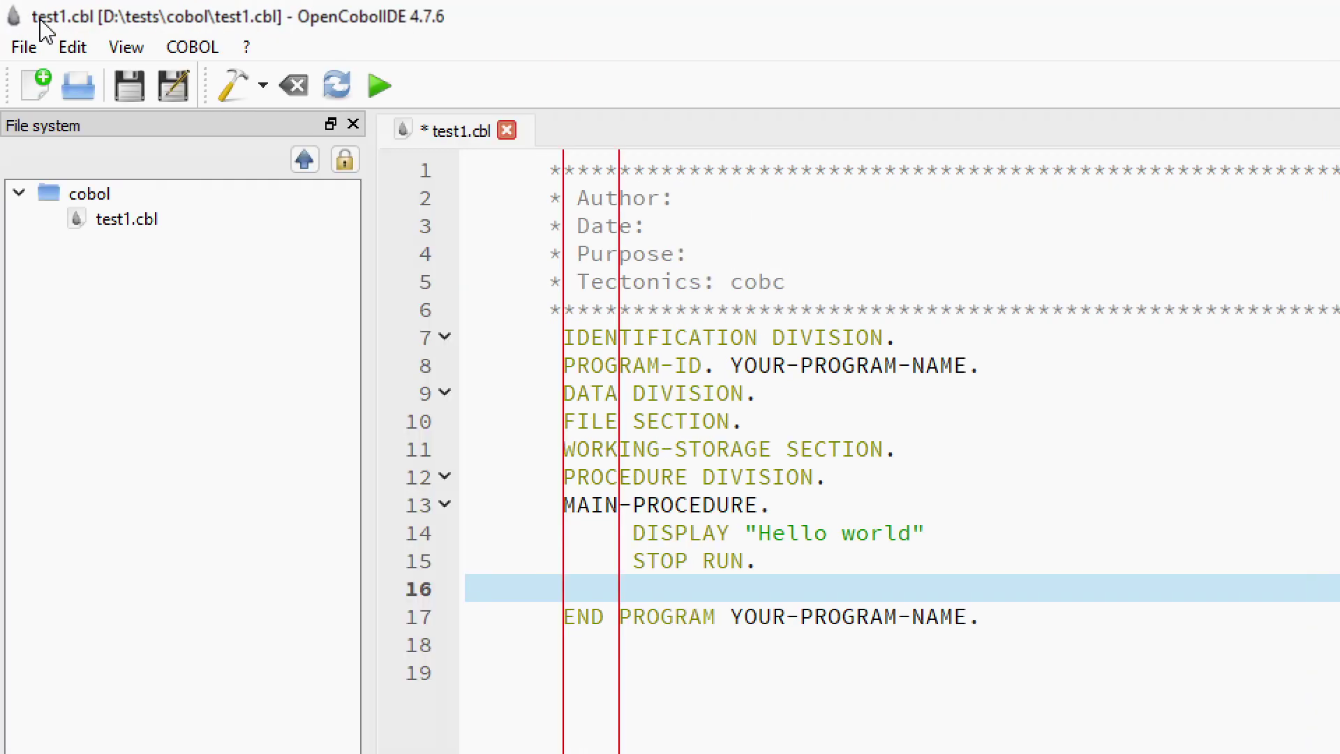
# Switch the proposed completion keywords to lower-case, apply the preferences and try the suggestions on line 16.
pyautogui.click(70, 45)
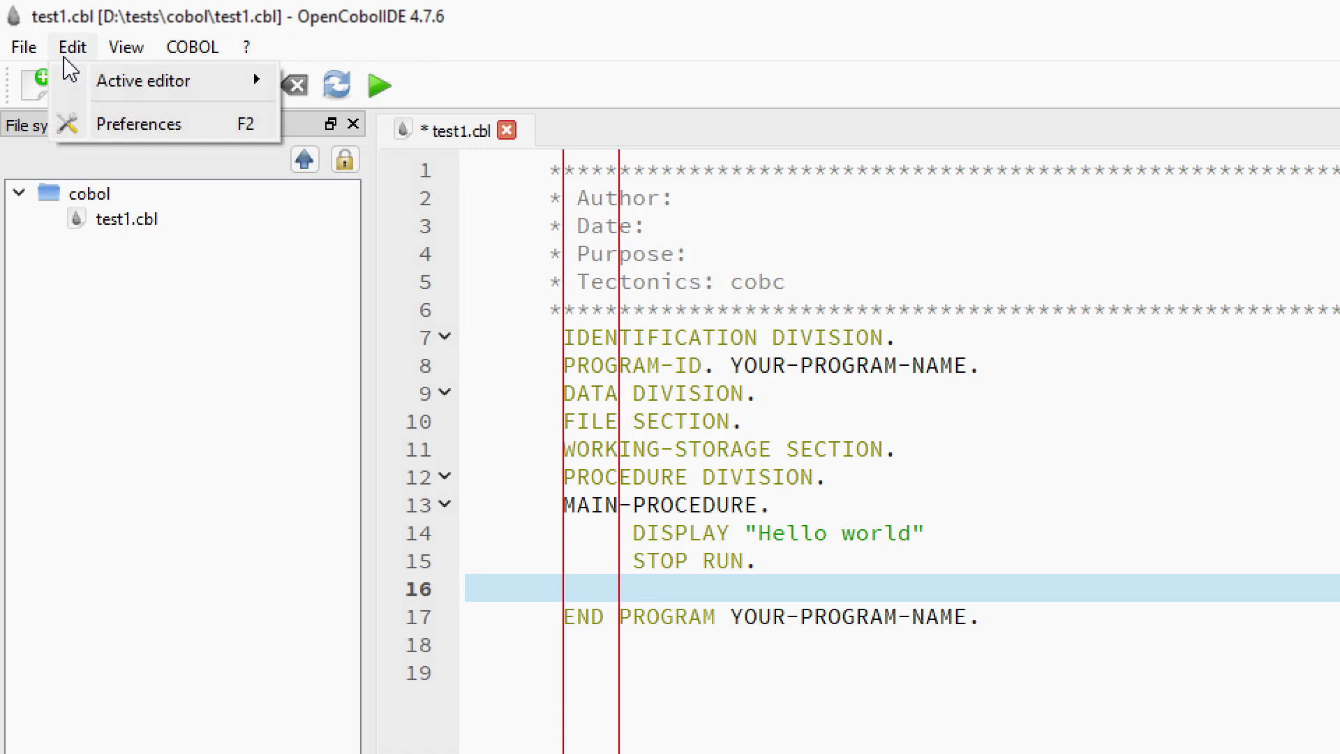
pyautogui.click(125, 126)
pyautogui.scroll(-2, 794, 467)
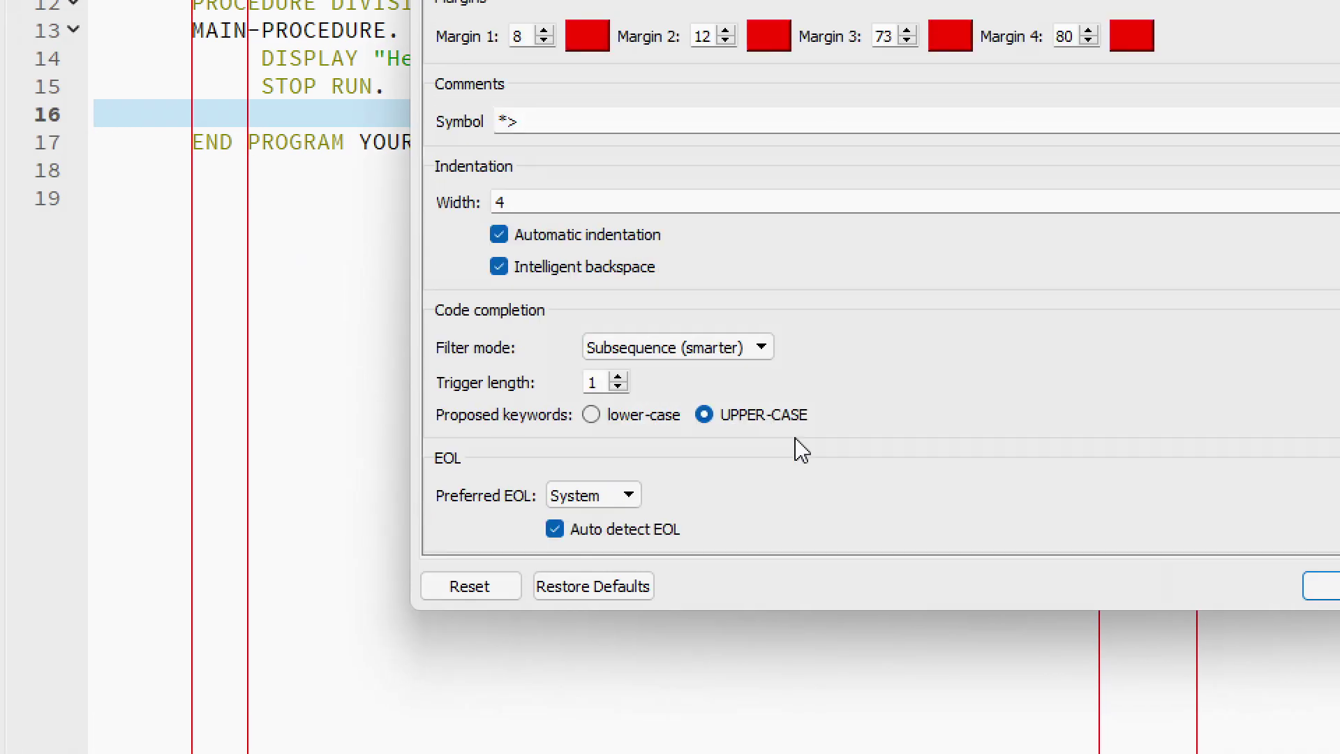
pyautogui.click(644, 412)
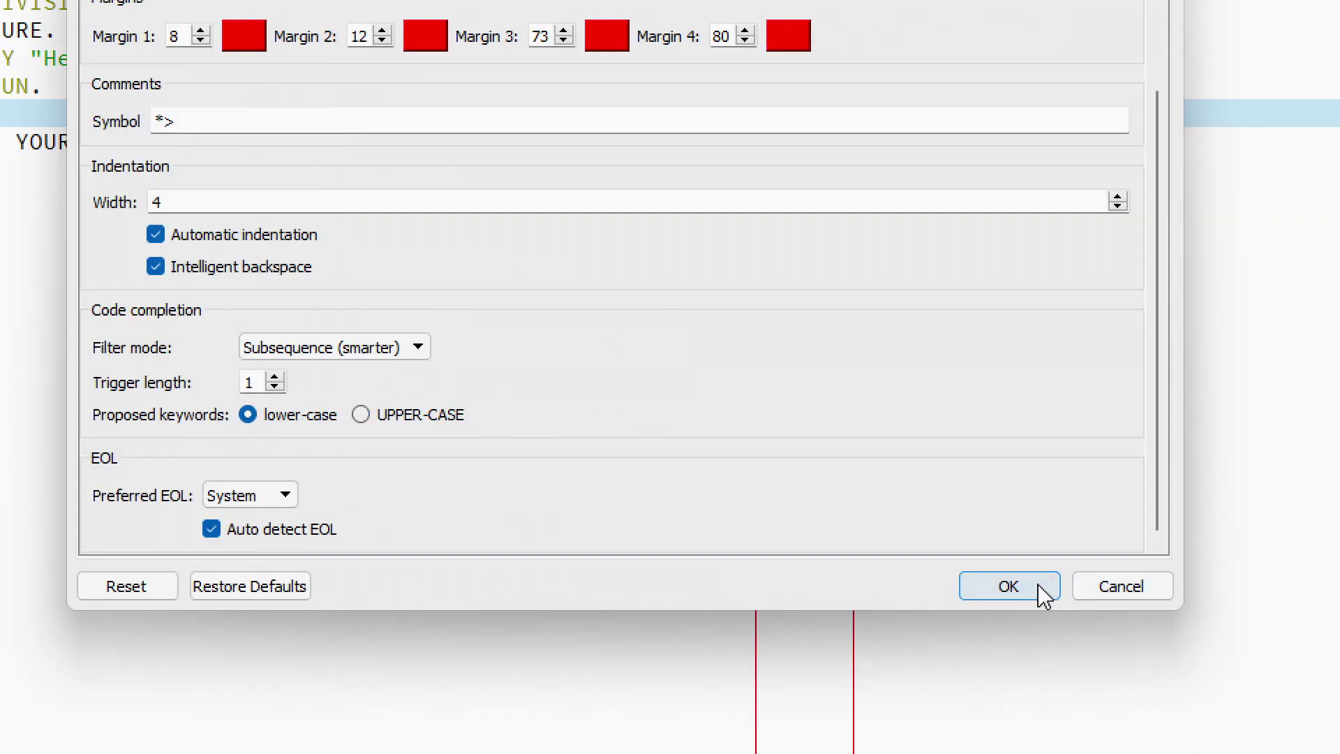
pyautogui.click(1041, 593)
pyautogui.write('f')
pyautogui.press('Escape')
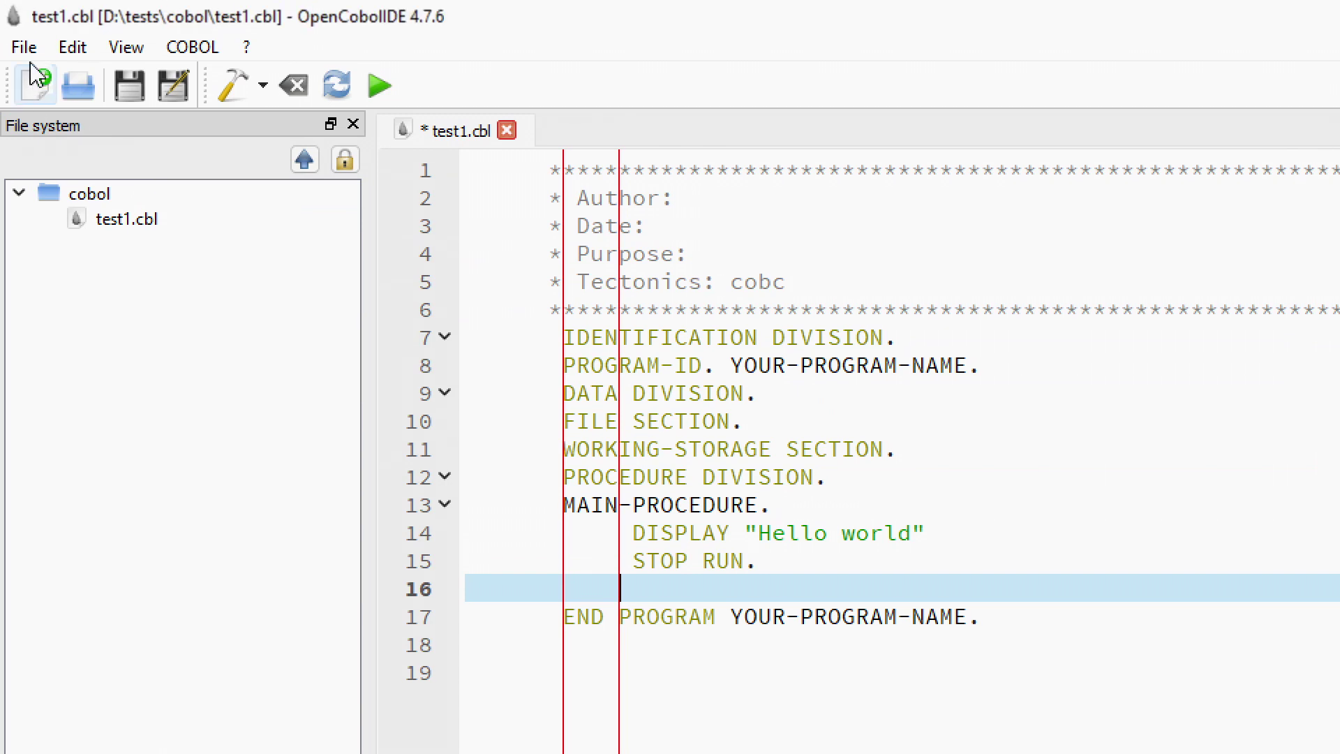
# Set the proposed completion keywords to UPPER-CASE in the preferences and review the preferred EOL choices, keeping System.
pyautogui.click(69, 47)
pyautogui.click(97, 126)
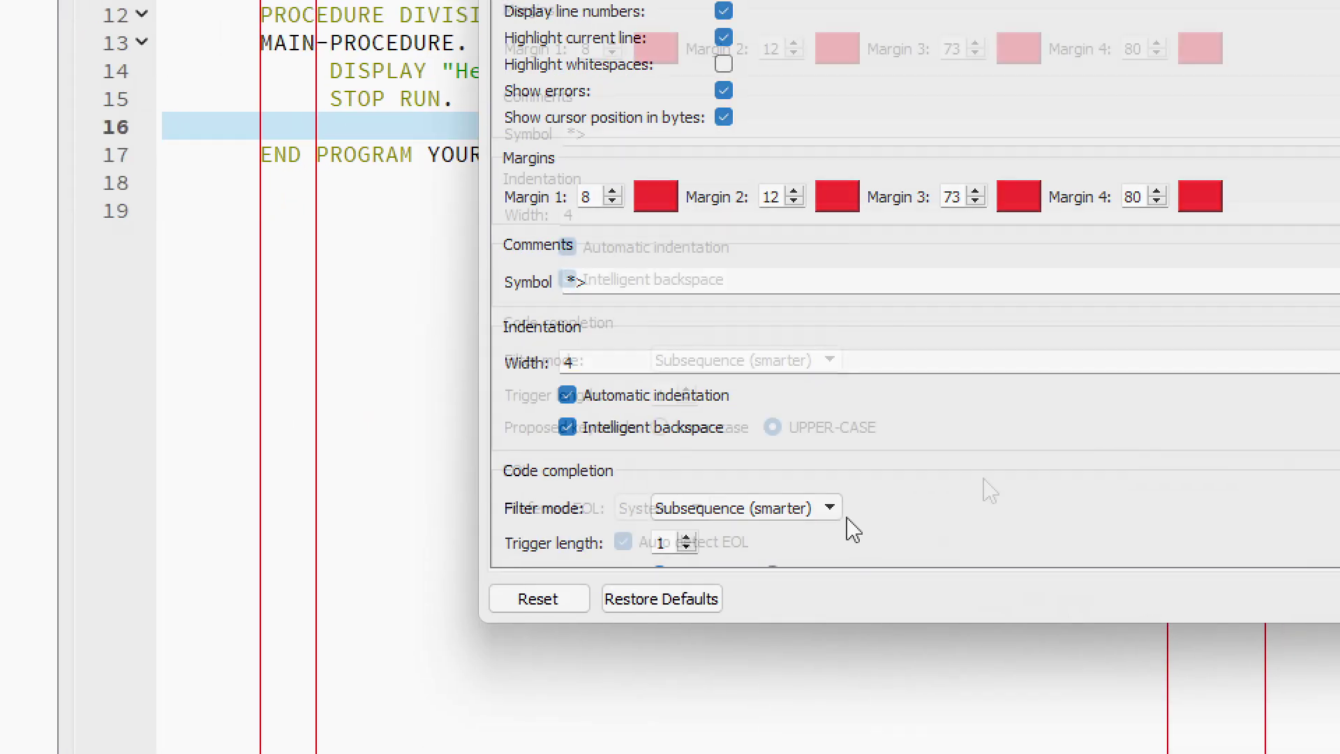
pyautogui.scroll(-3, 991, 492)
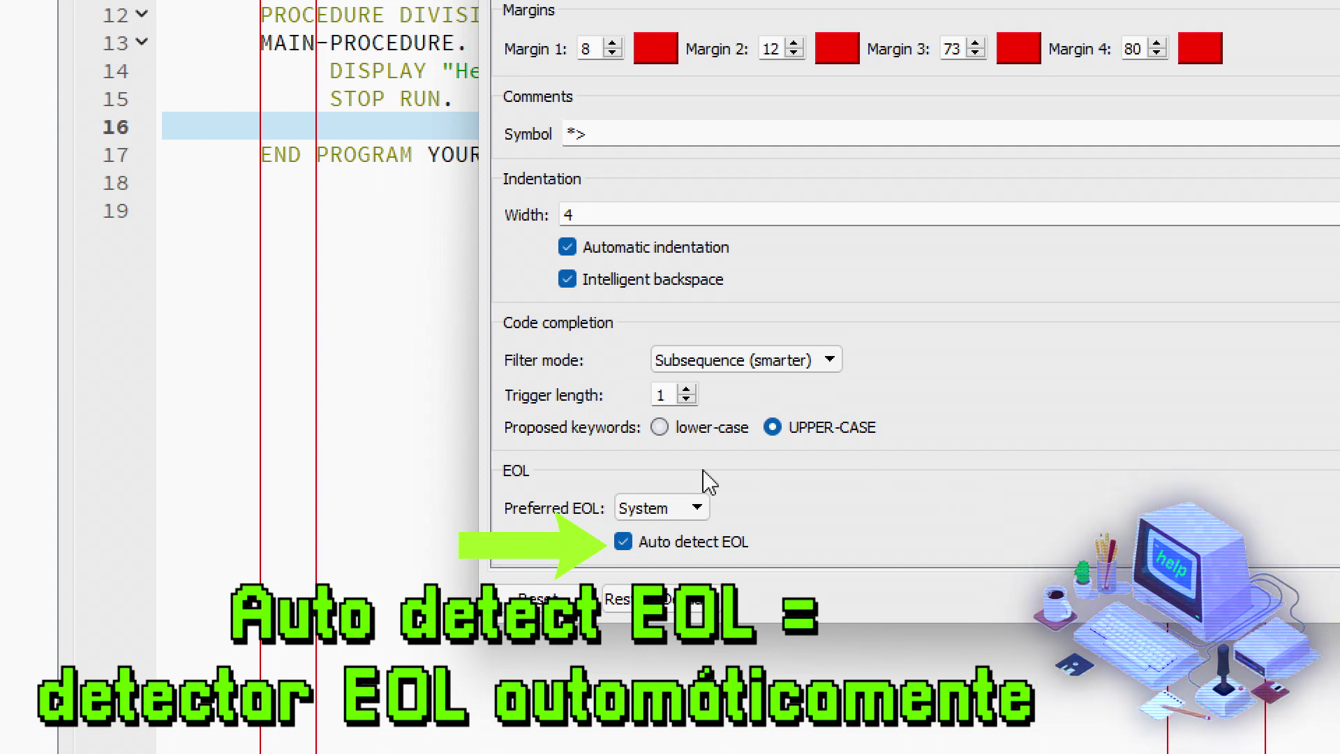
pyautogui.click(684, 509)
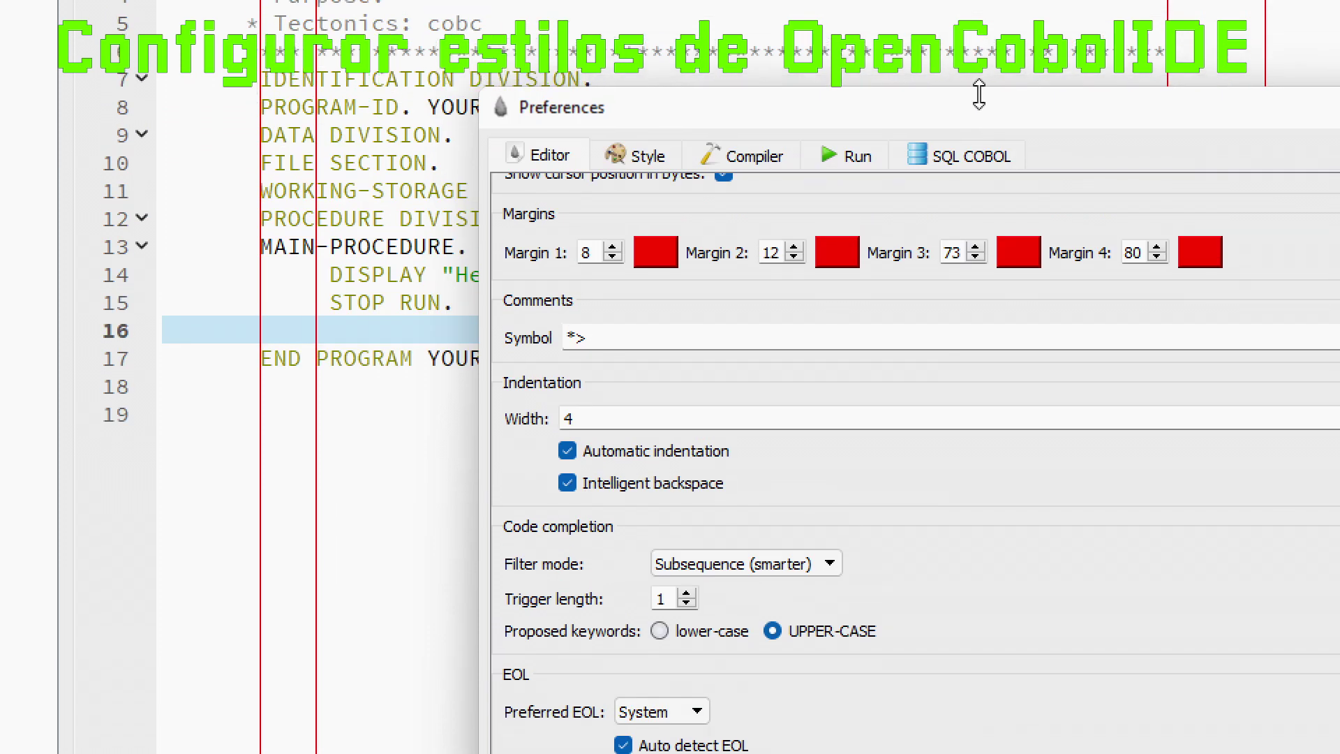
# Select the Dark application style in the Style preferences.
pyautogui.click(671, 168)
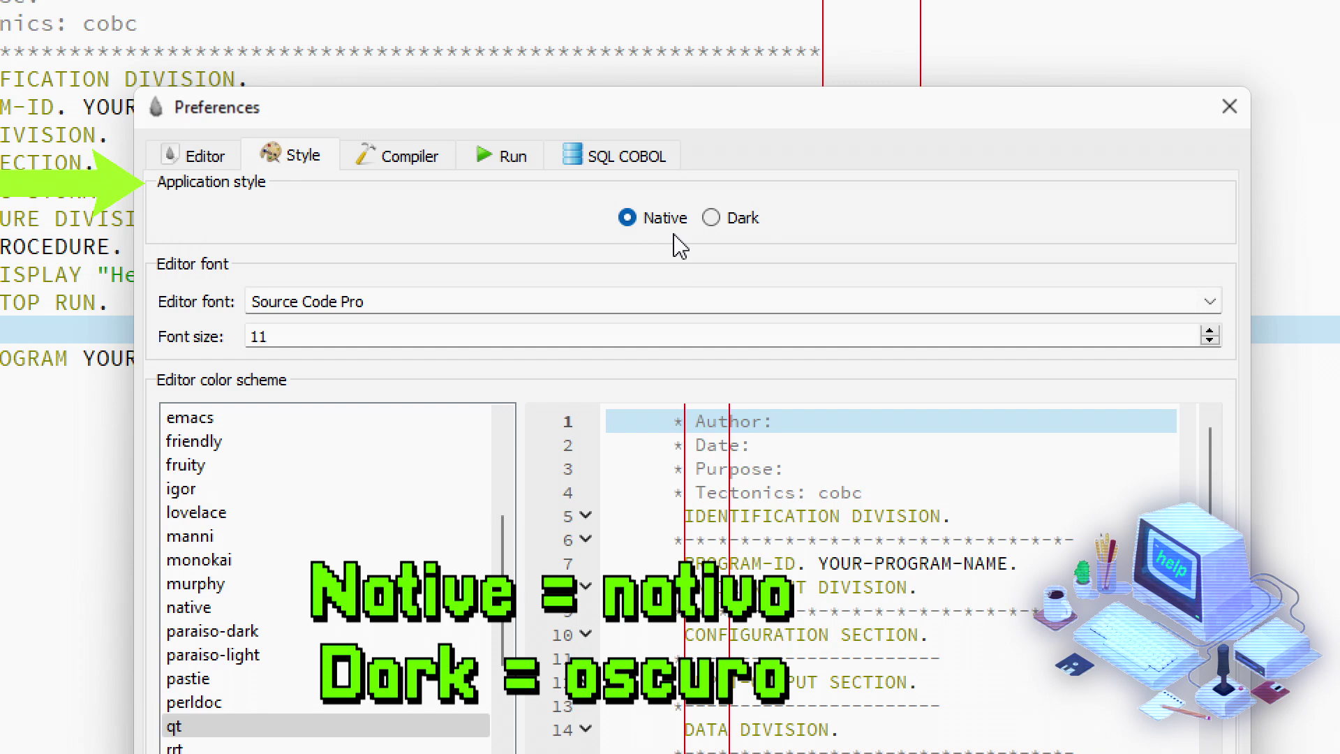
pyautogui.click(711, 221)
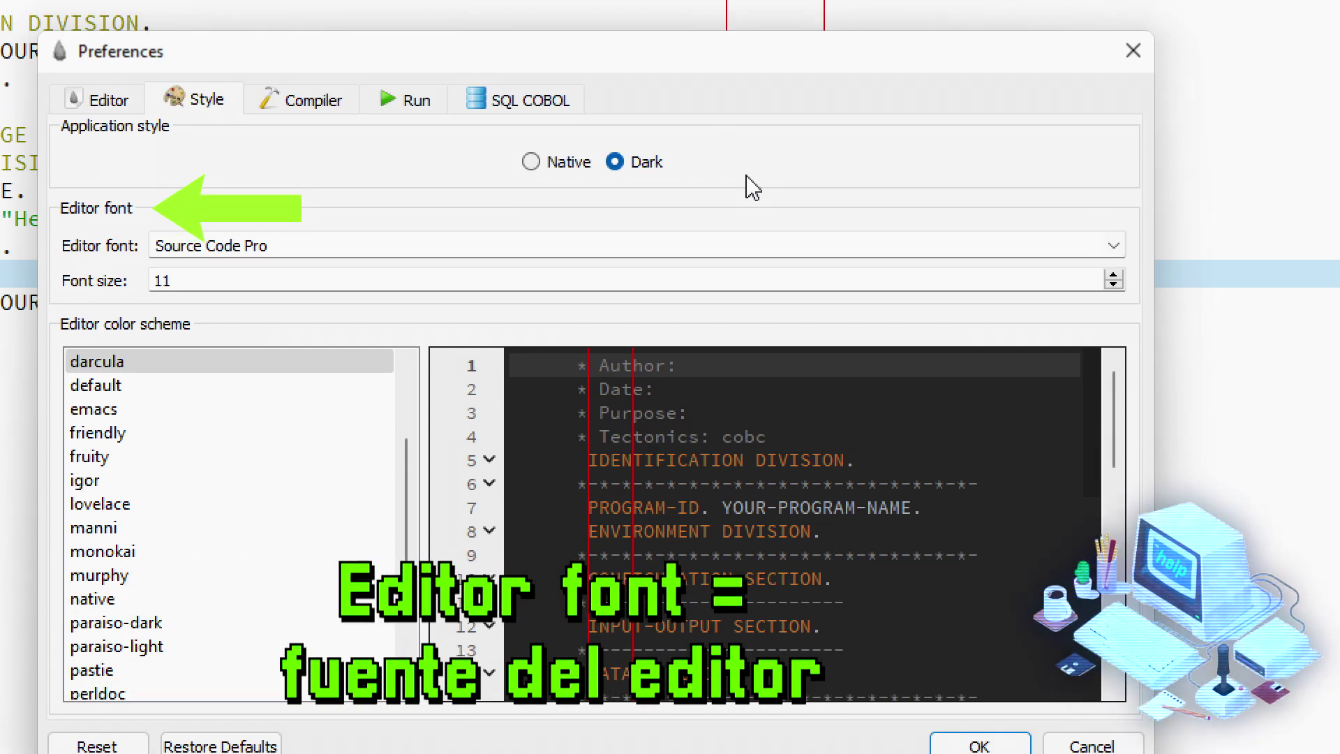
# Browse the available editor fonts, choose Fixedsys and set the font size to 15.
pyautogui.click(300, 244)
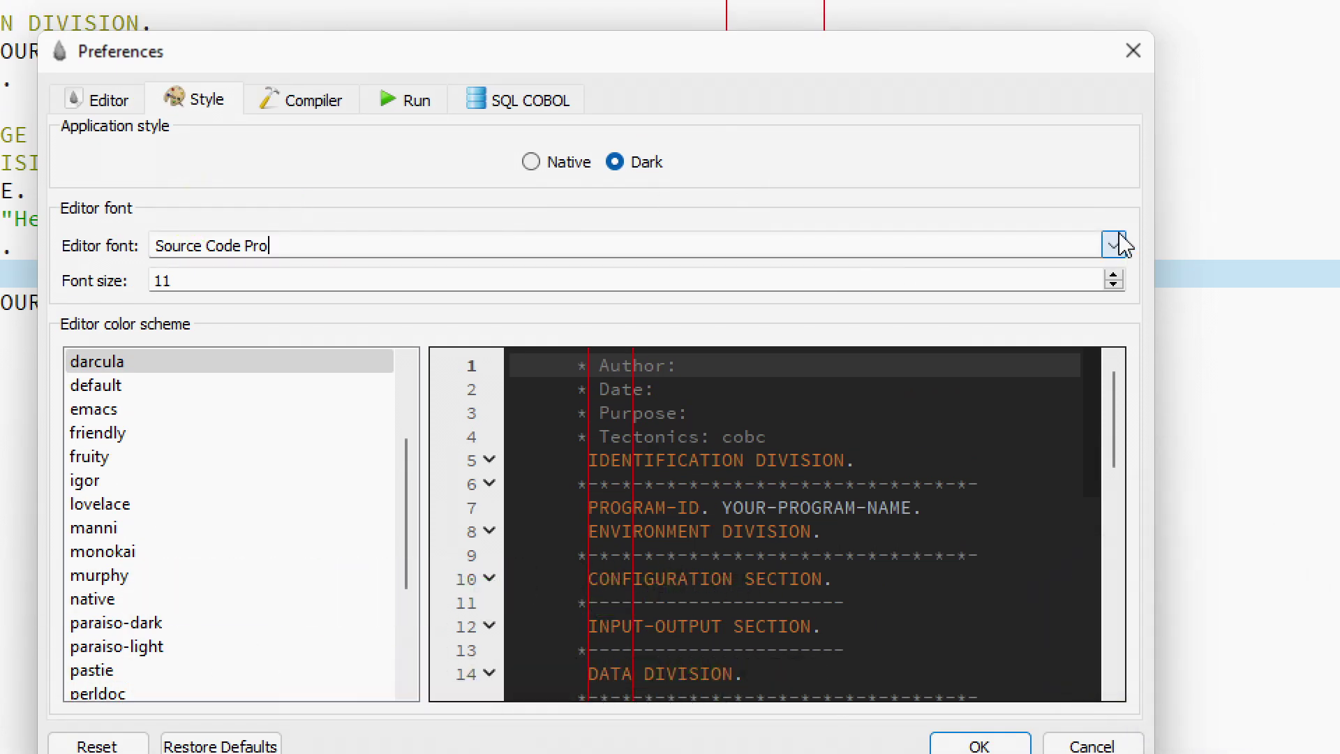
pyautogui.click(1112, 245)
pyautogui.scroll(4, 357, 325)
pyautogui.scroll(-4, 328, 326)
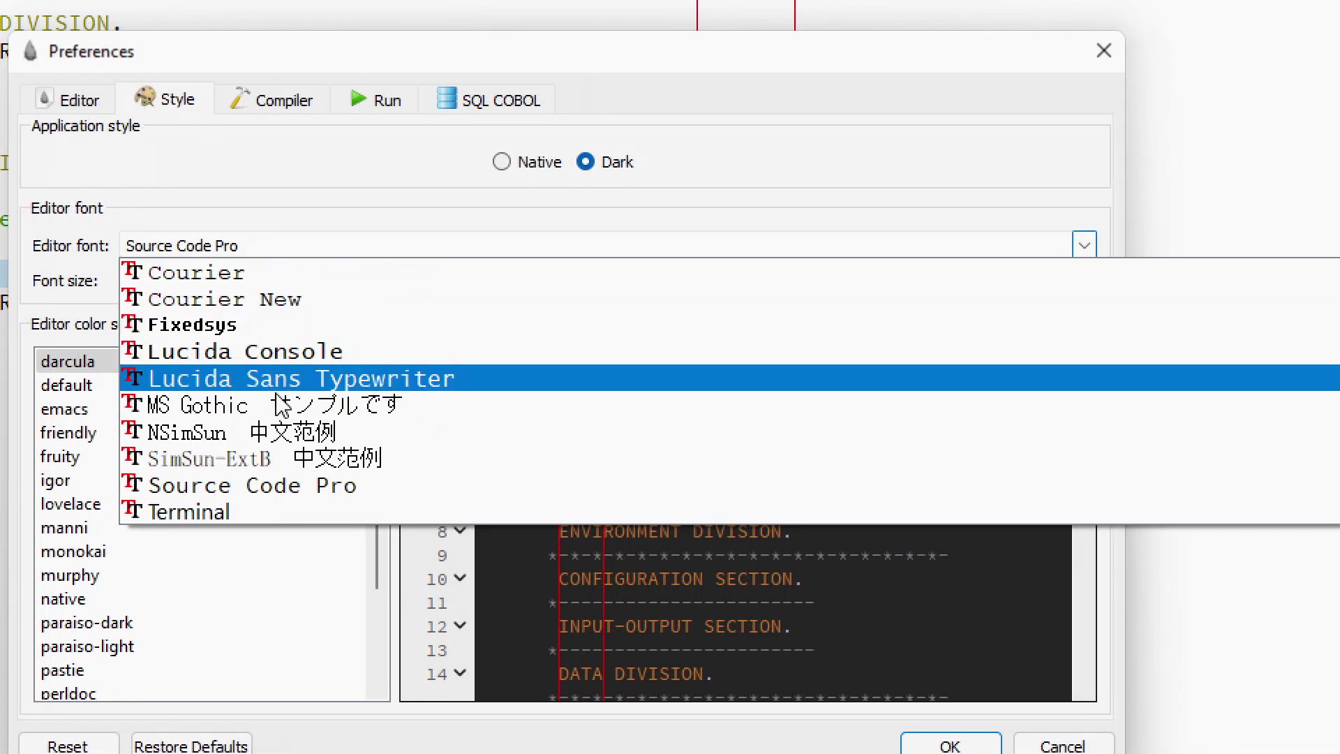
pyautogui.scroll(4, 248, 377)
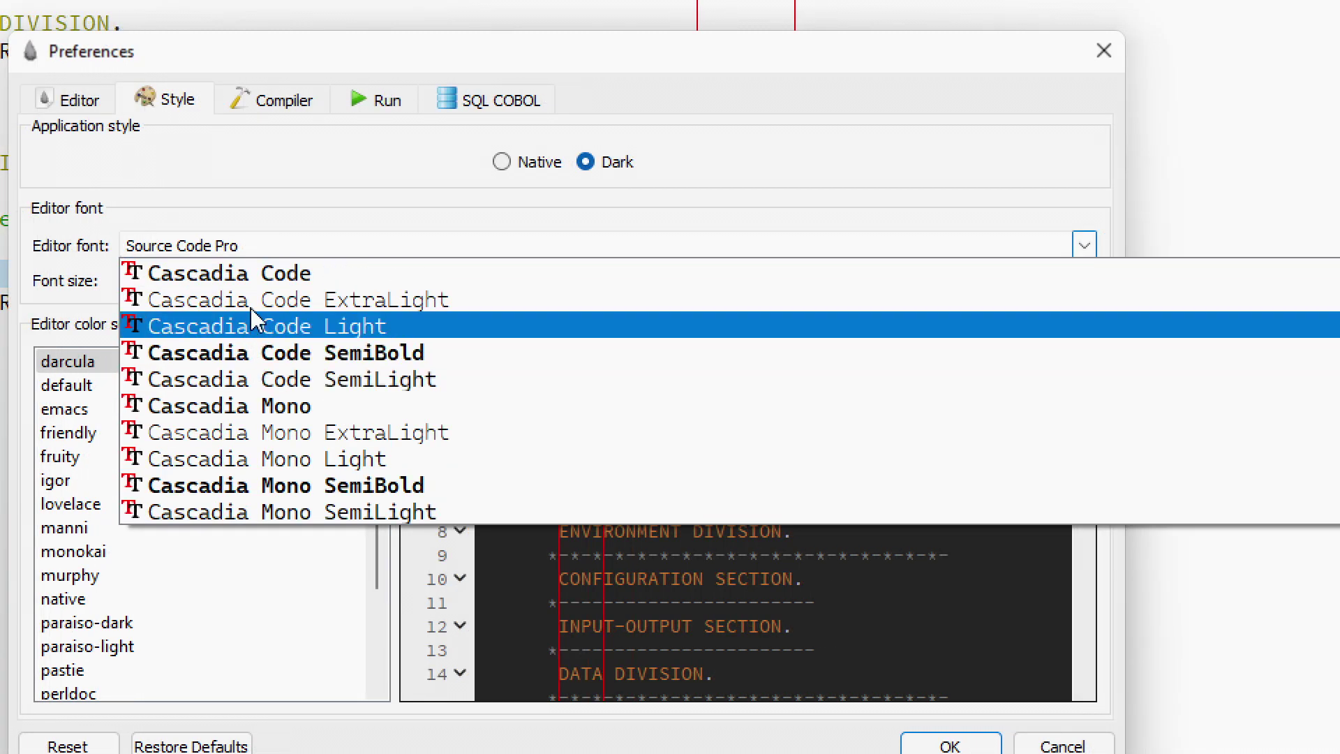
pyautogui.scroll(-2, 256, 335)
pyautogui.click(258, 457)
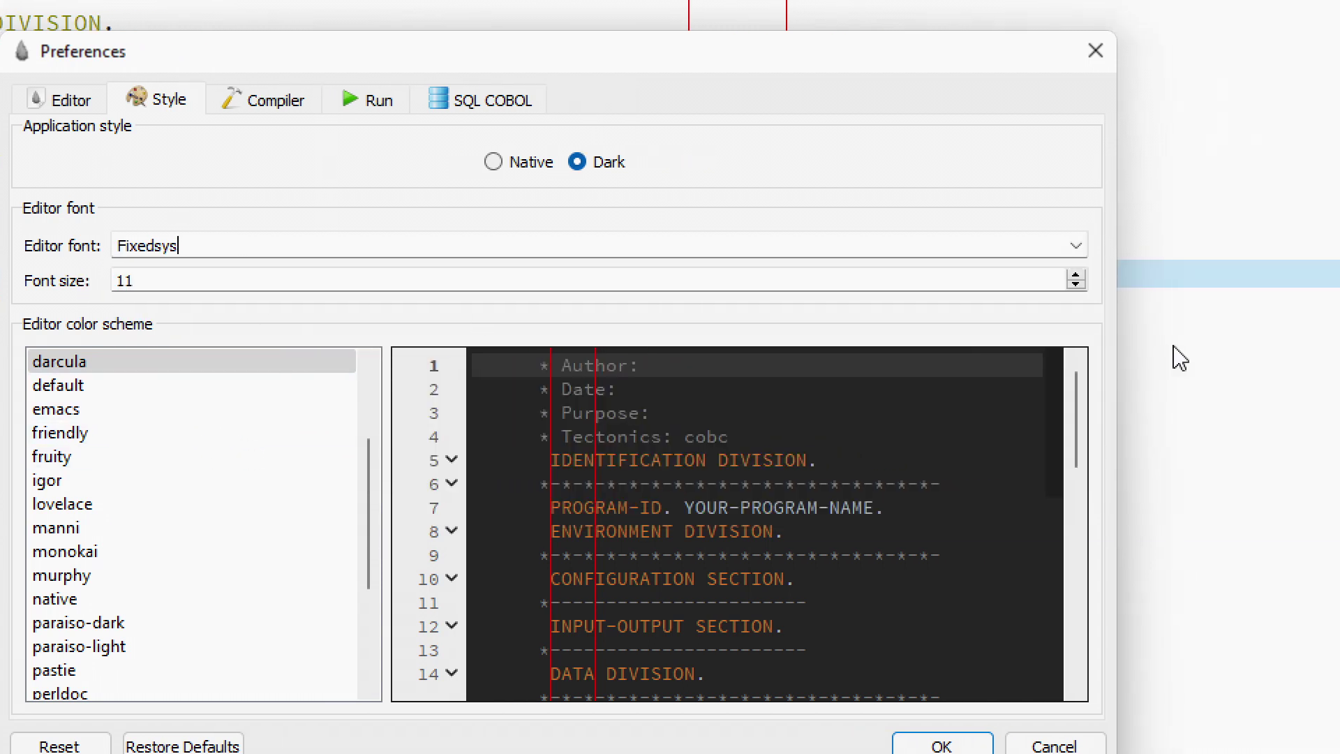
pyautogui.scroll(6, 1082, 277)
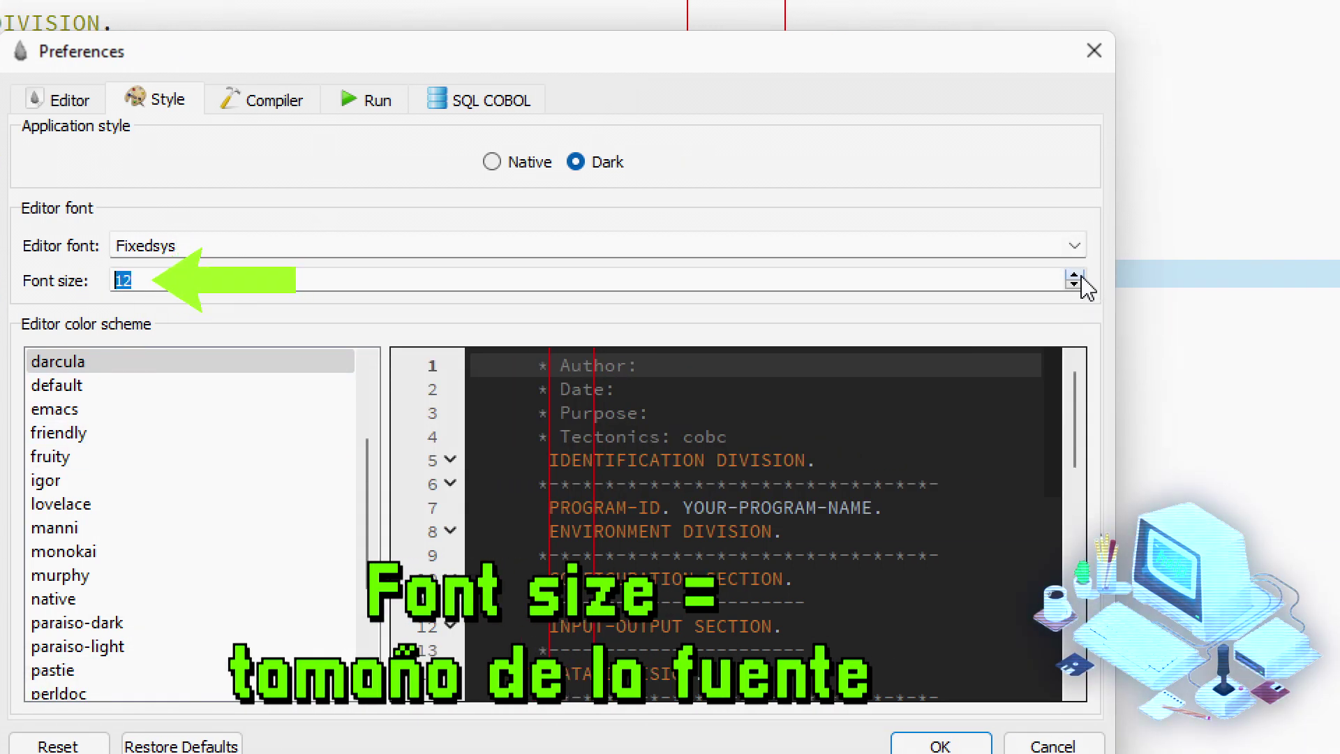
pyautogui.scroll(-2, 1082, 282)
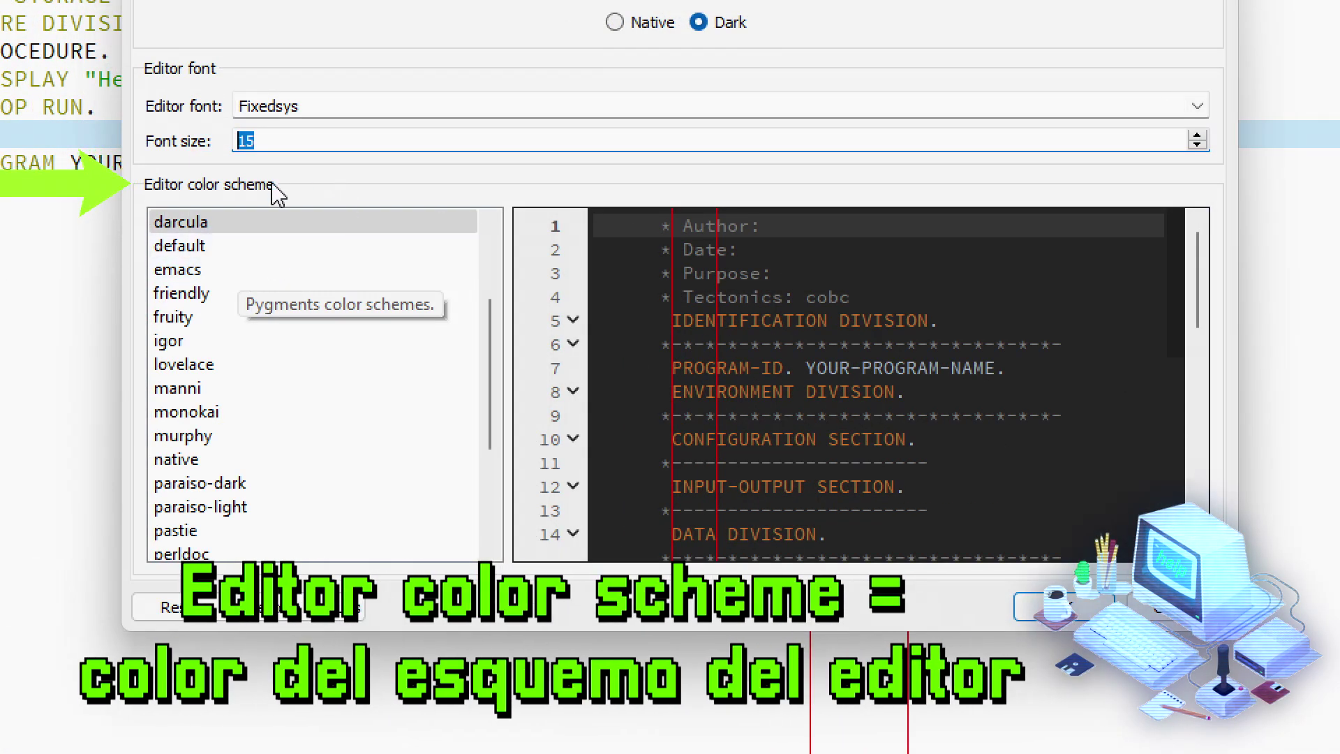
# Look through the editor color schemes and preview algol, algol_nu, autumn and borland.
pyautogui.scroll(-3, 256, 391)
pyautogui.scroll(5, 254, 389)
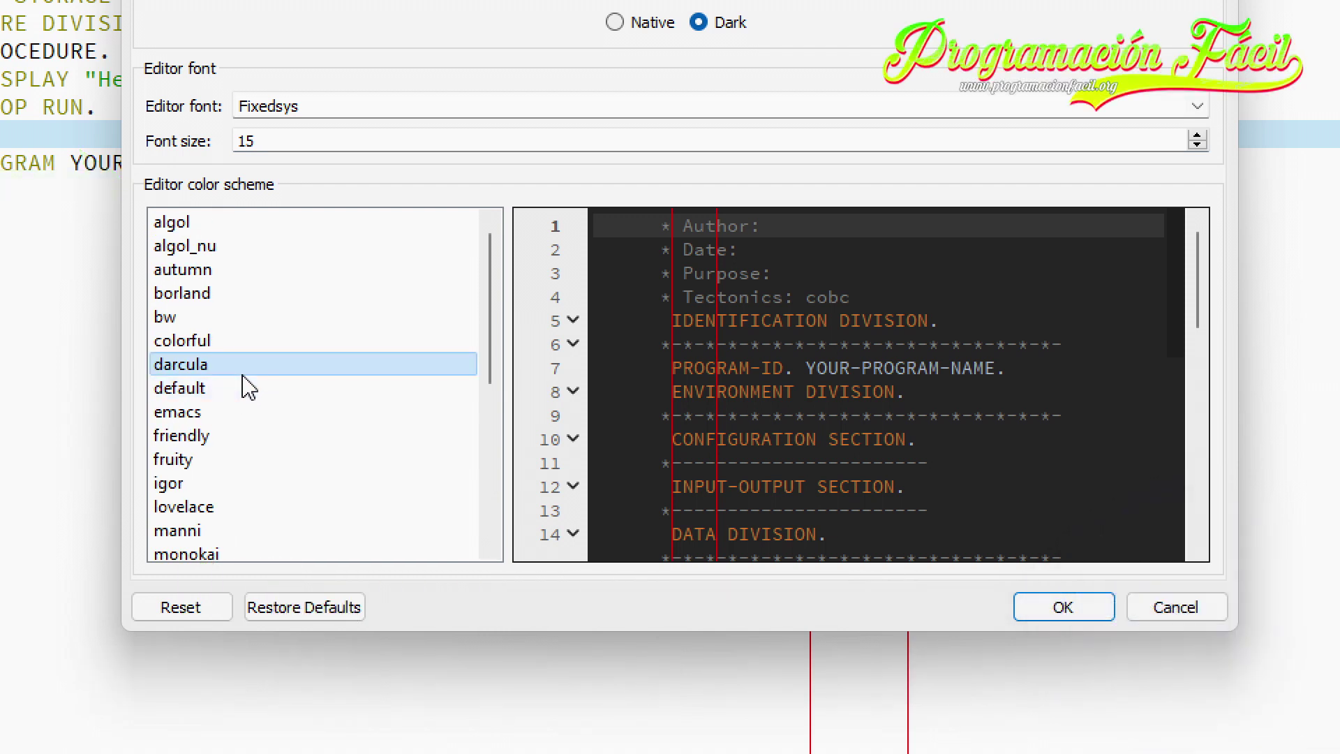
pyautogui.click(182, 222)
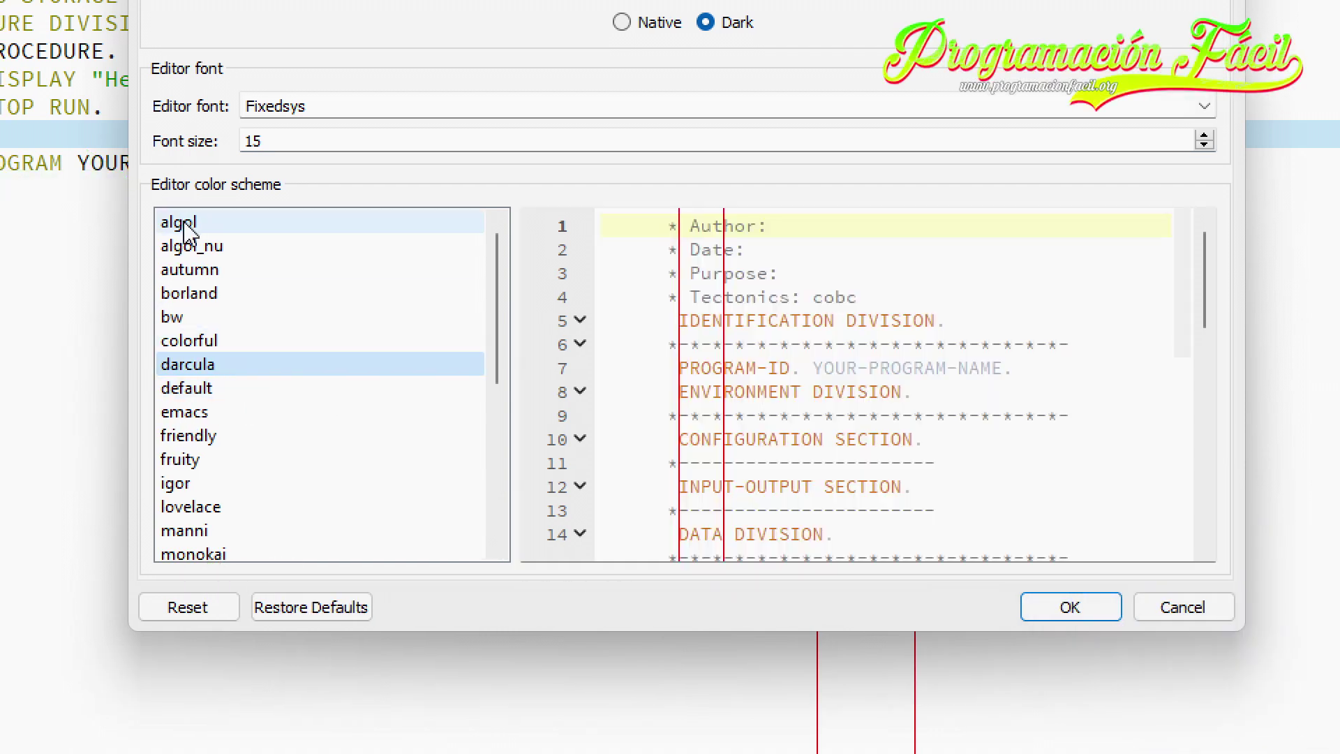
pyautogui.click(242, 249)
pyautogui.click(212, 272)
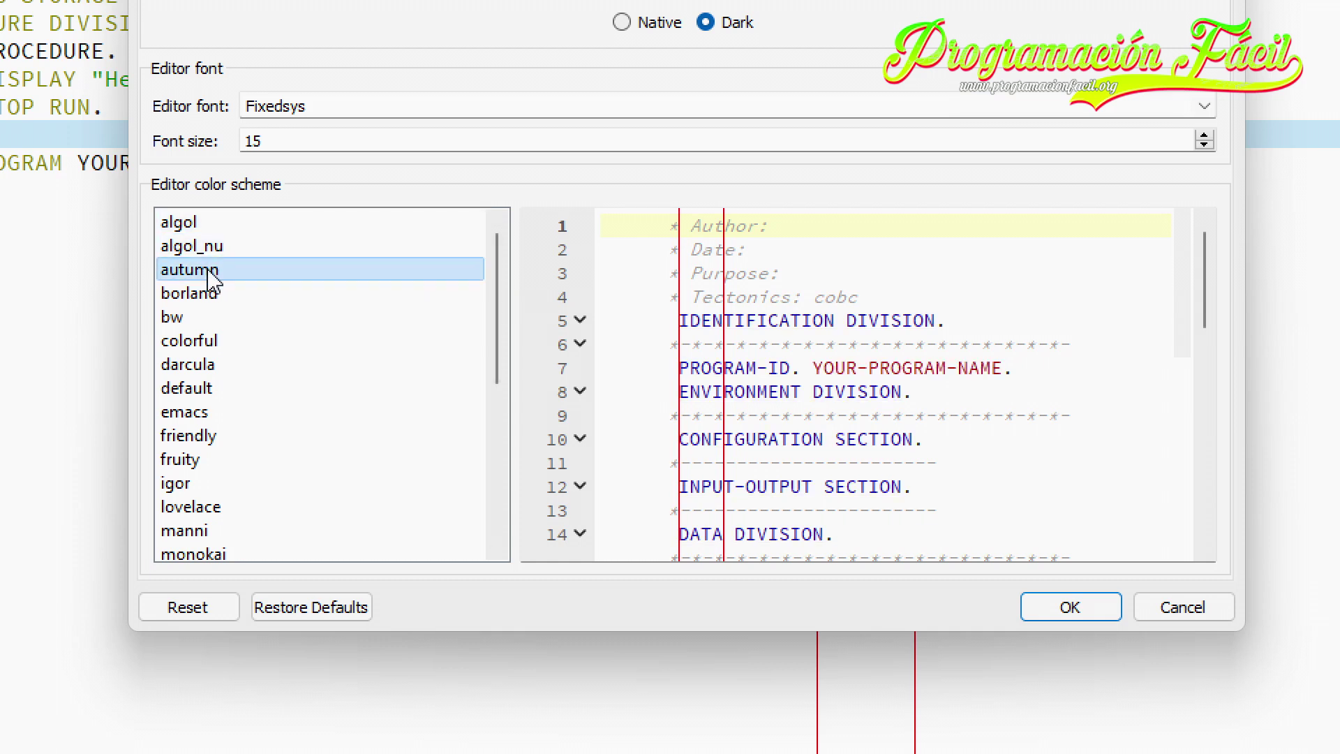
pyautogui.click(217, 307)
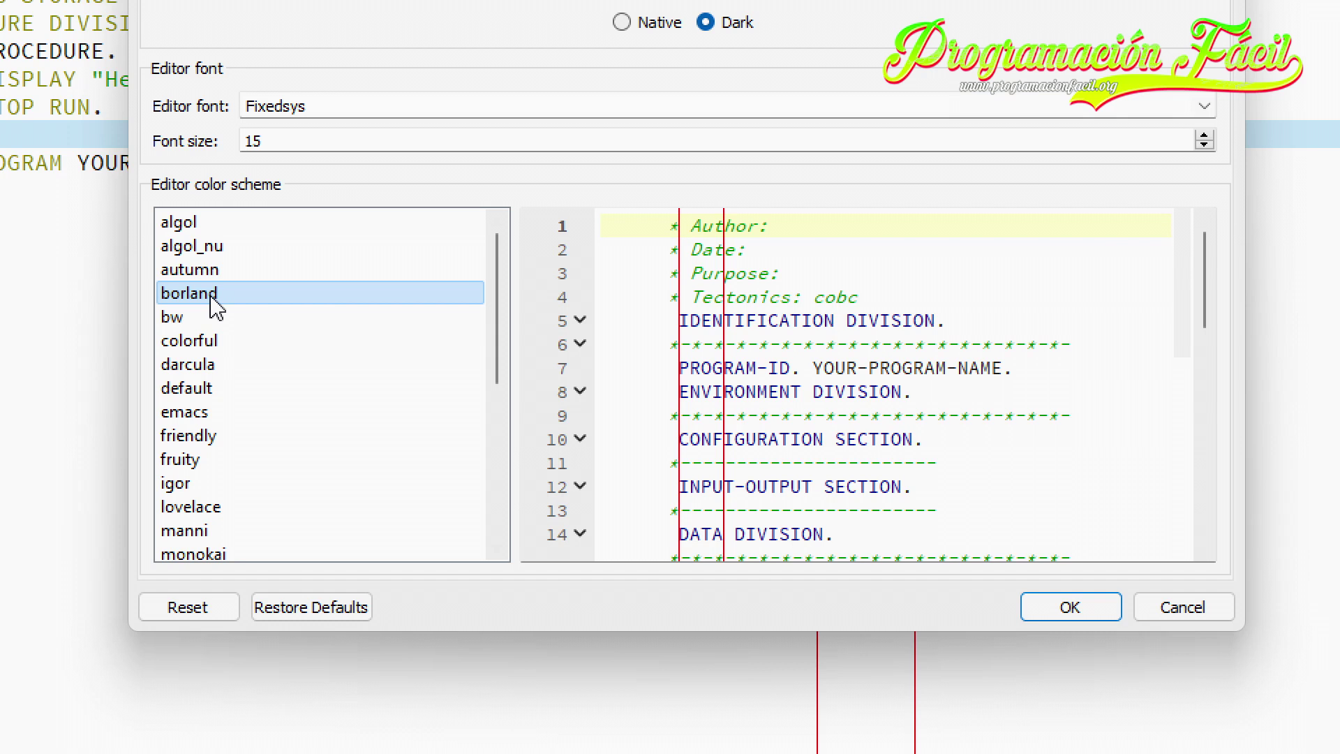
# Select the autumn color scheme again and examine the full sample code in its preview.
pyautogui.click(215, 271)
pyautogui.click(747, 401)
pyautogui.scroll(-5, 747, 401)
pyautogui.scroll(5, 747, 402)
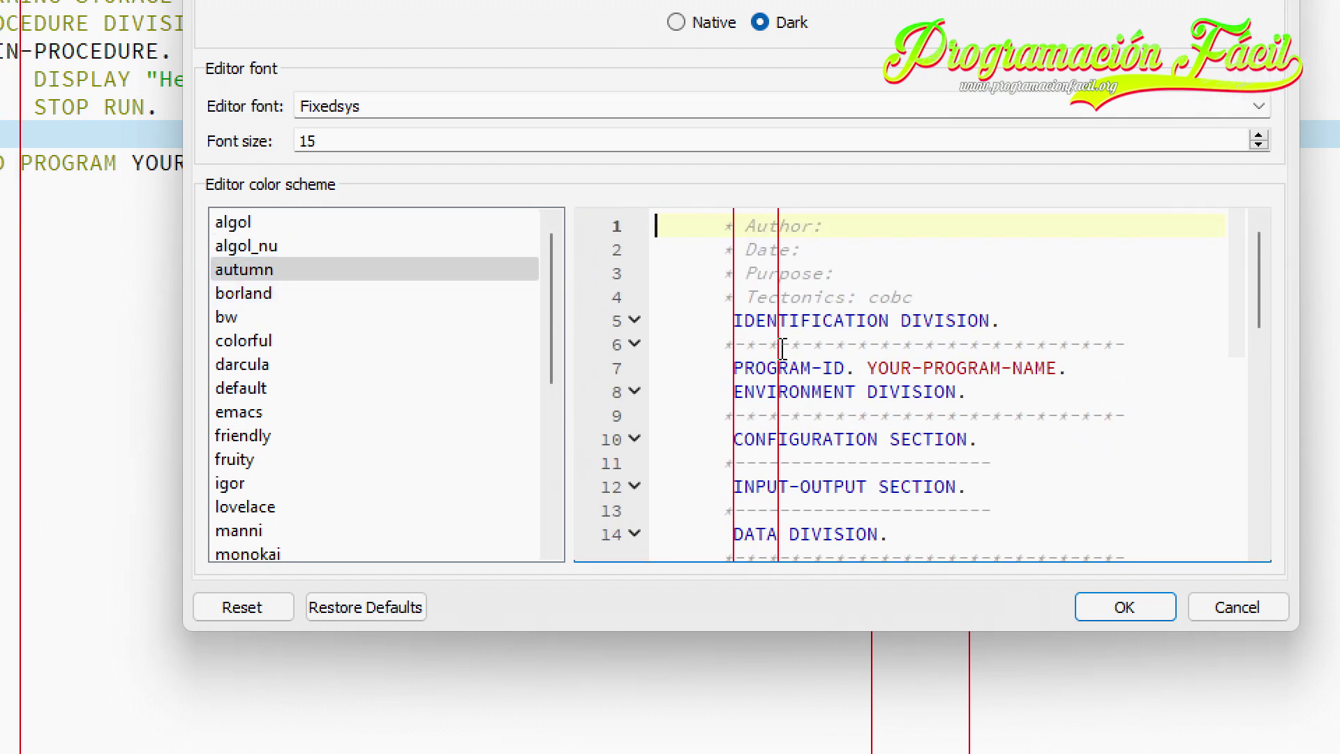
# Preview the borland, bw and colorful editor color schemes.
pyautogui.click(275, 299)
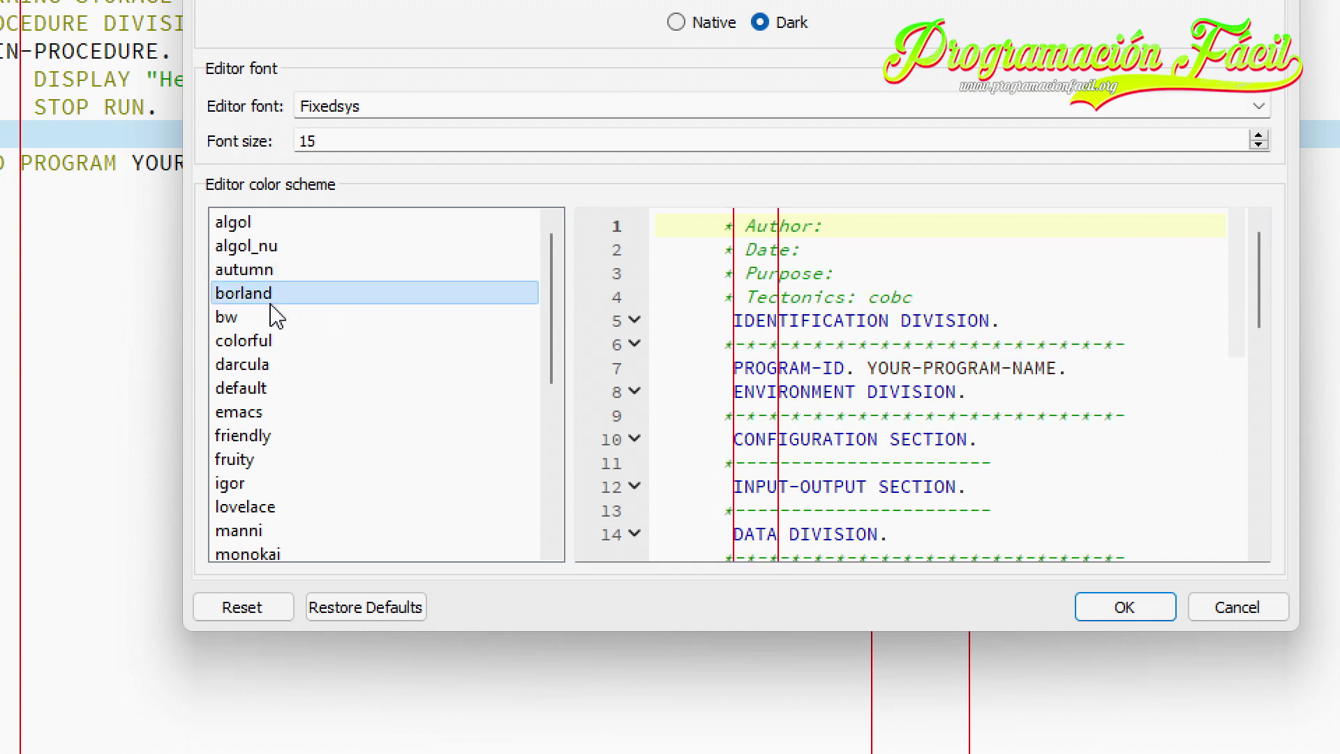
pyautogui.click(274, 318)
pyautogui.click(269, 343)
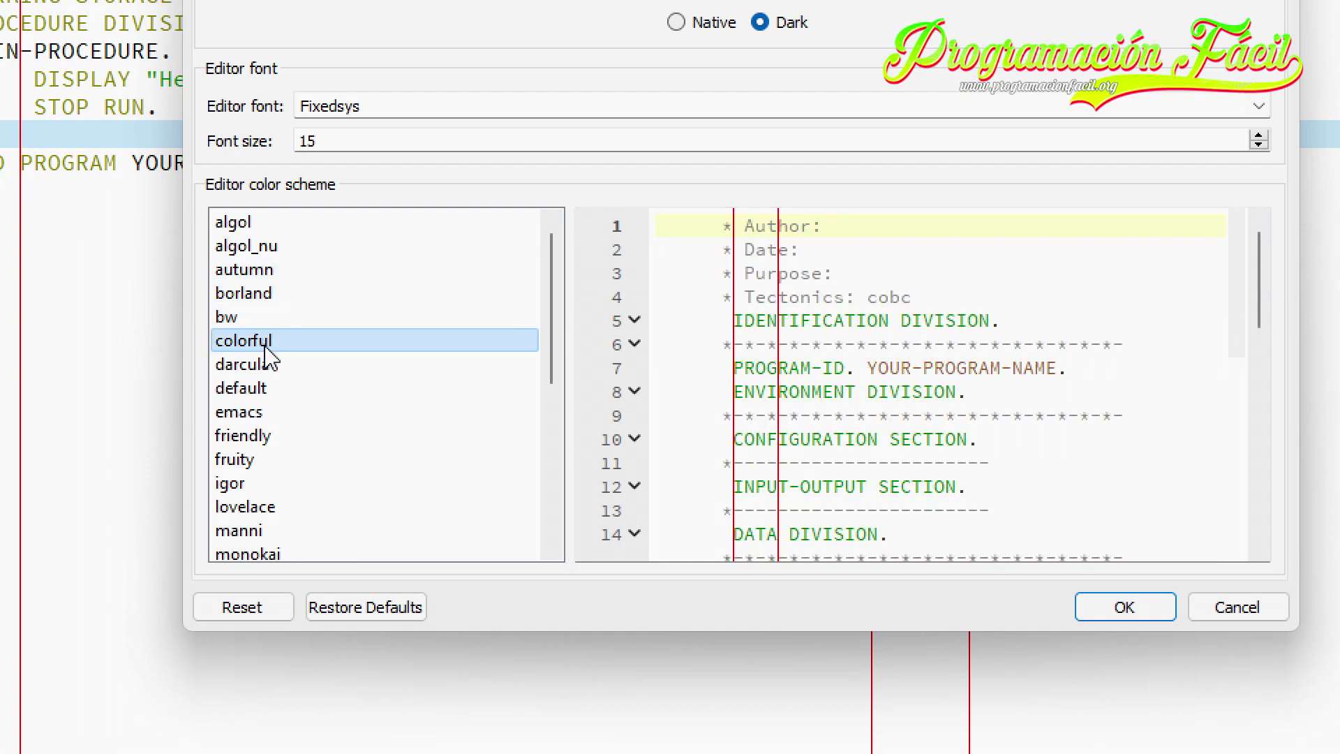